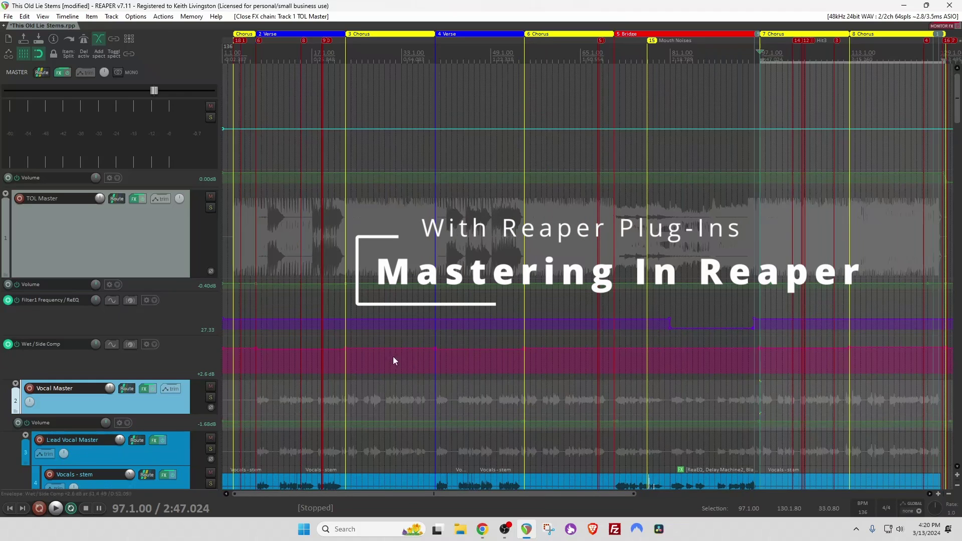
- Open the effects chain of the TOL Master track and display its first plug-in, ReaEQ
left_click(59, 73)
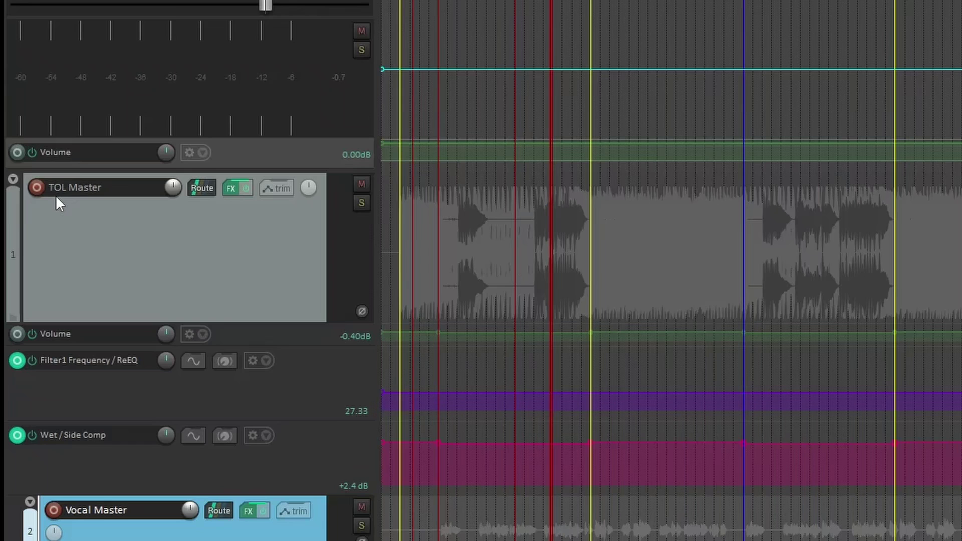
left_click(135, 240)
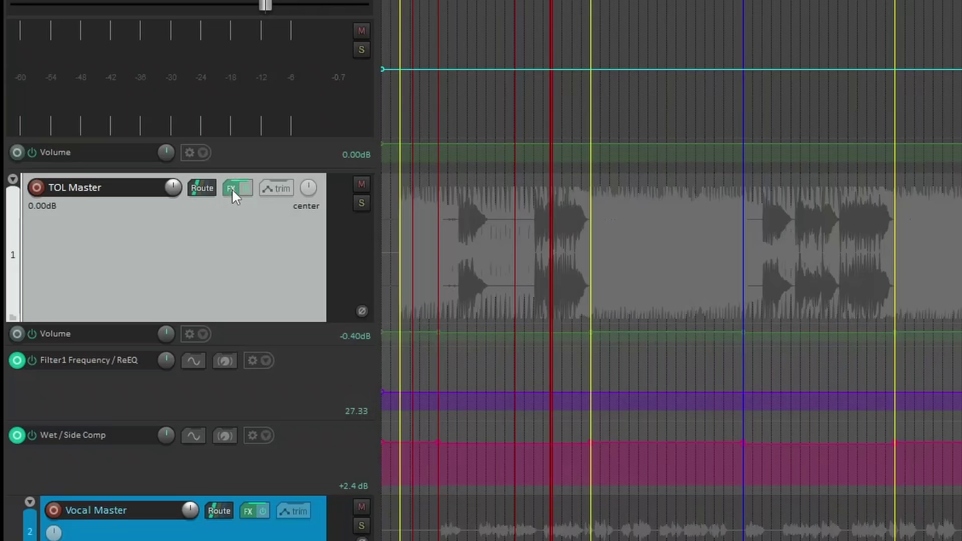
mouse_move(233, 189)
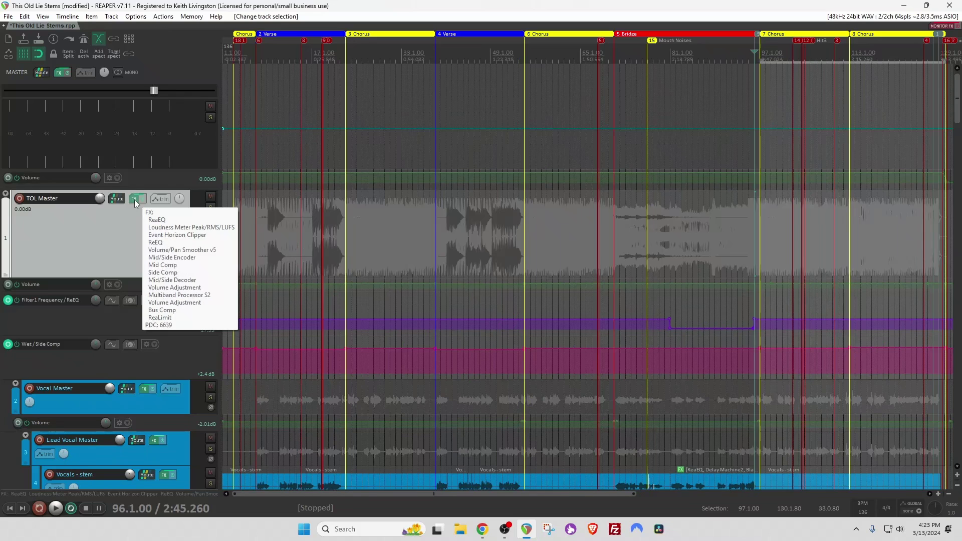
left_click(134, 199)
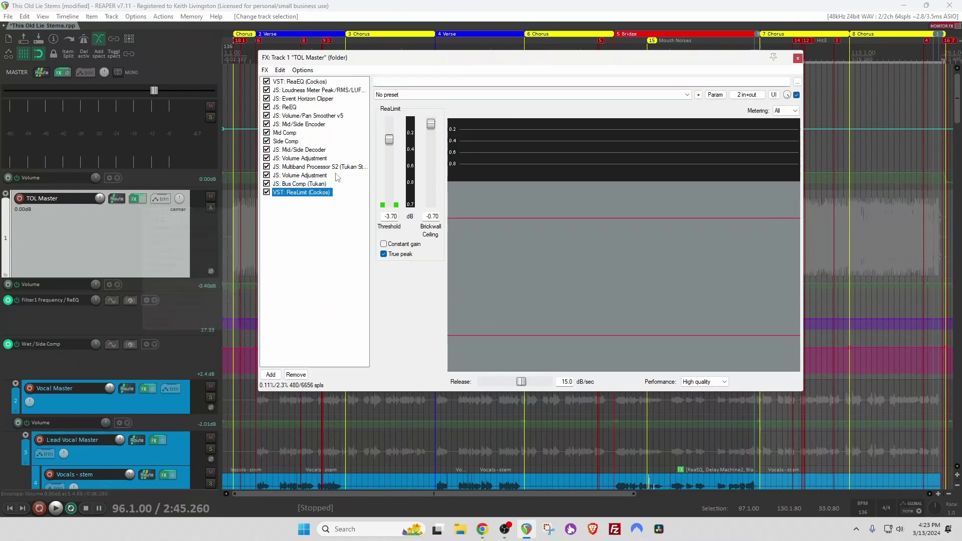
key("Home")
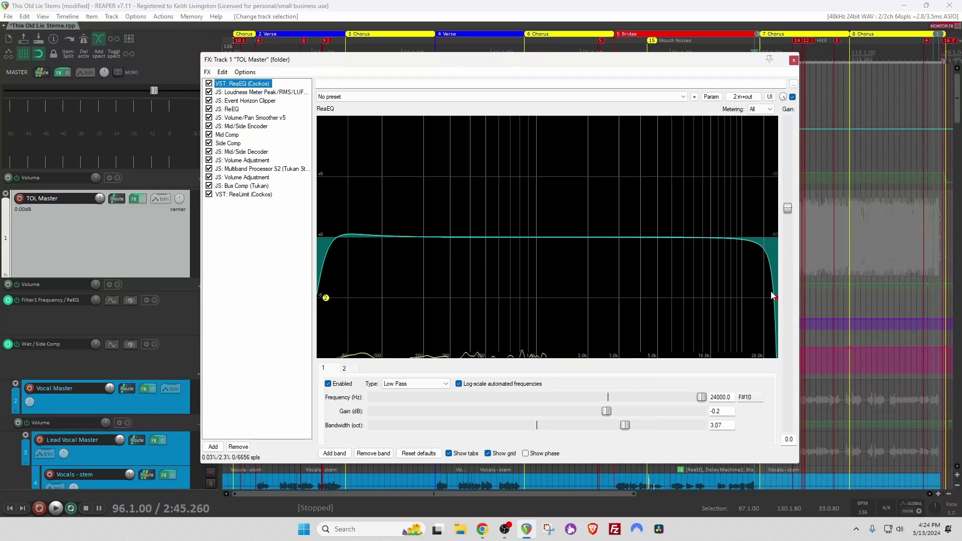
- Check the levels in the Loudness Meter and the Event Horizon Clipper, enlarging the effects window and playing the song
left_click(281, 93)
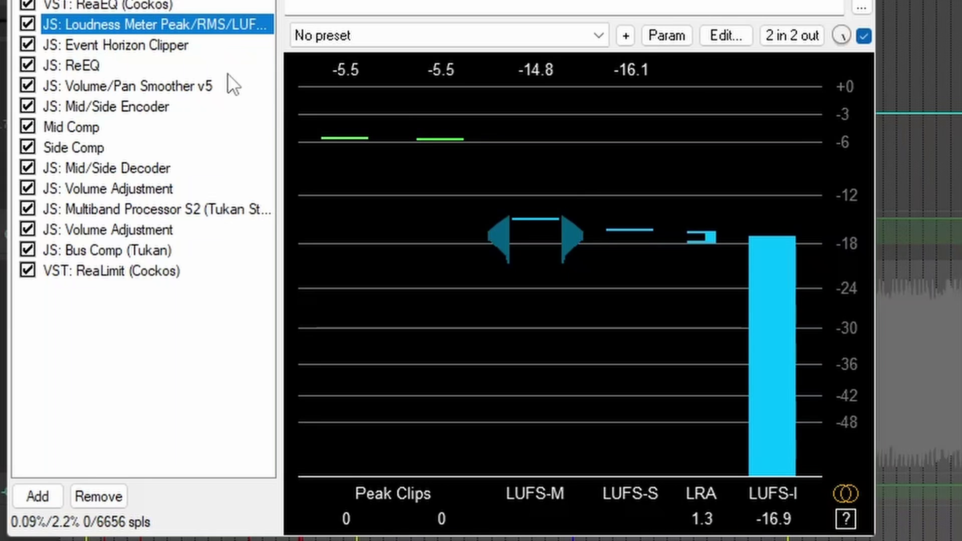
left_click(146, 49)
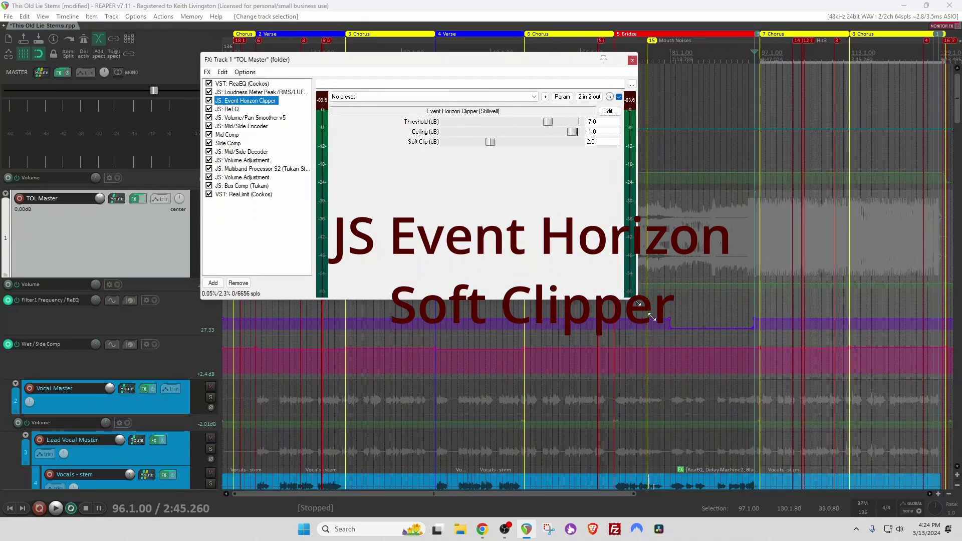
left_click_drag(873, 354, 755, 417)
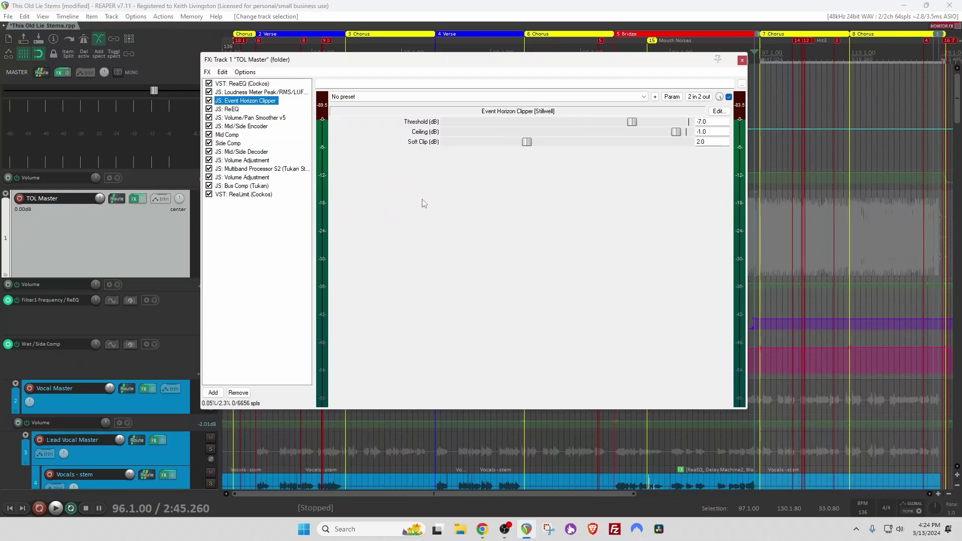
key("space")
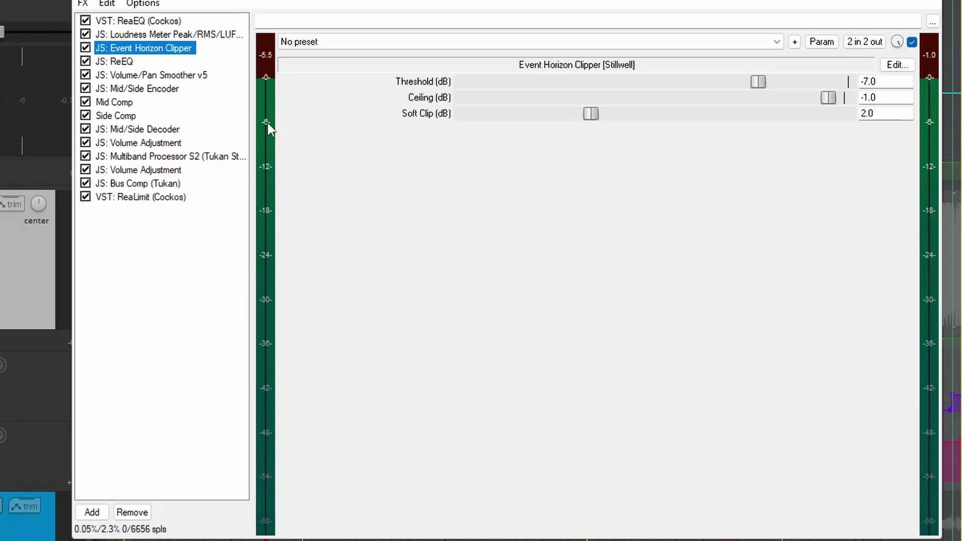
left_click(198, 35)
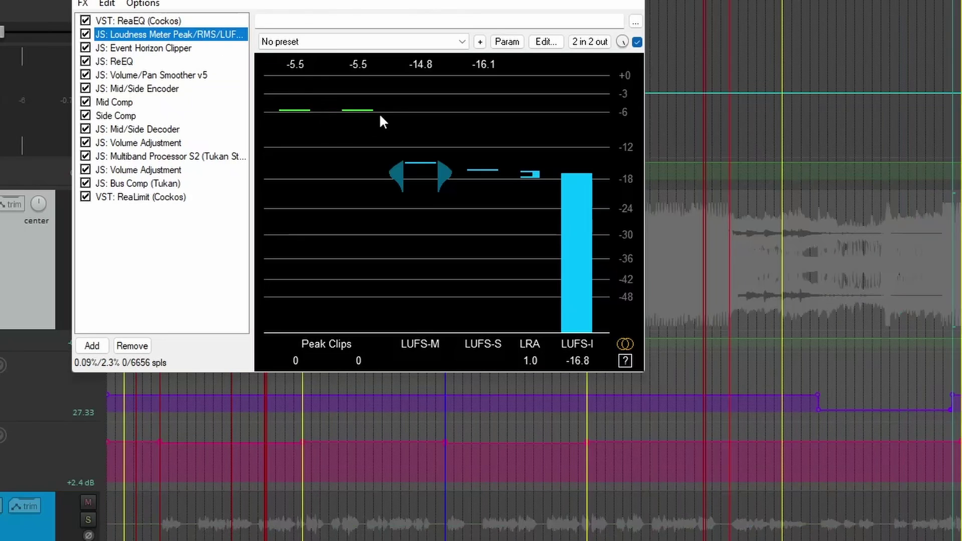
- Compare the playing song with the Event Horizon Clipper bypassed and re-enabled
left_click(166, 50)
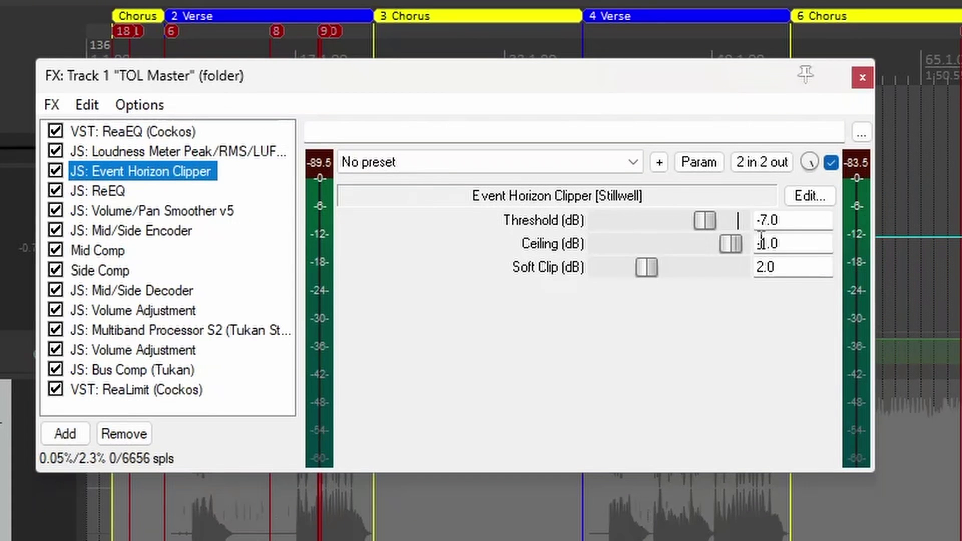
key("space")
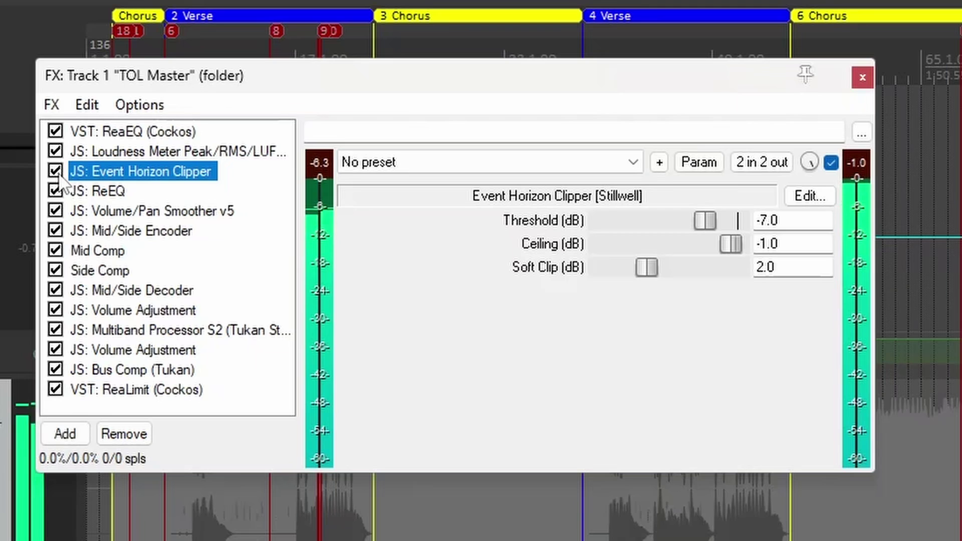
left_click(56, 171)
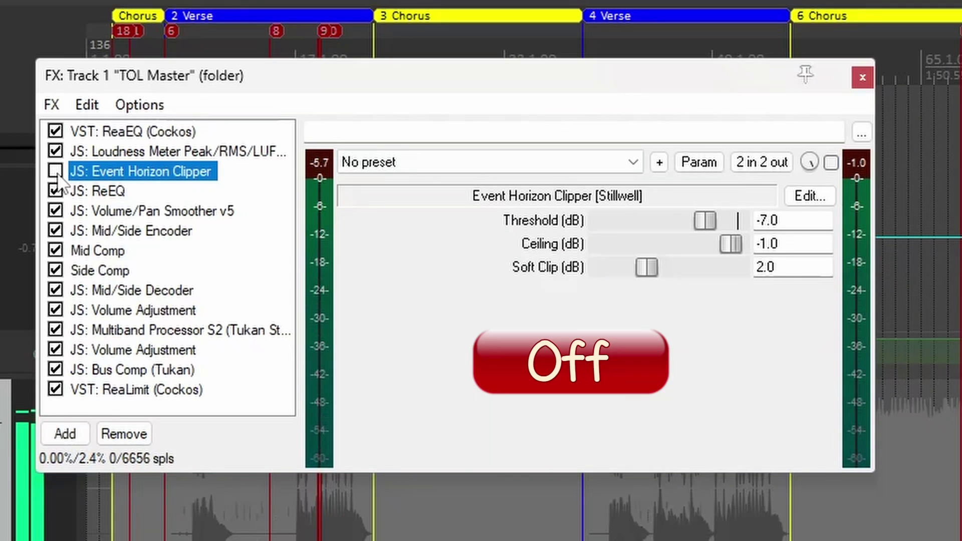
left_click(56, 171)
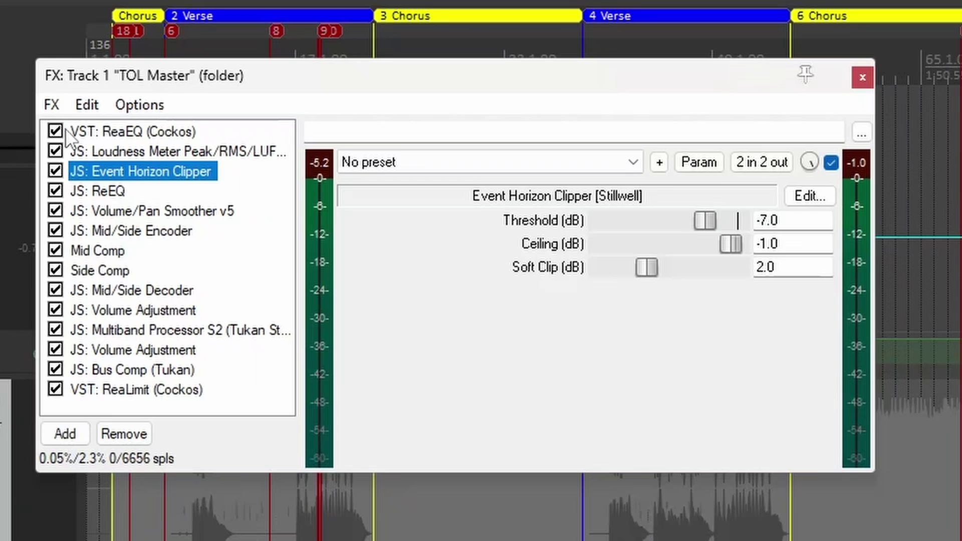
- Inspect the settings of ReEQ's low-cut band 1 and peak bands 3 and 2
left_click(111, 193)
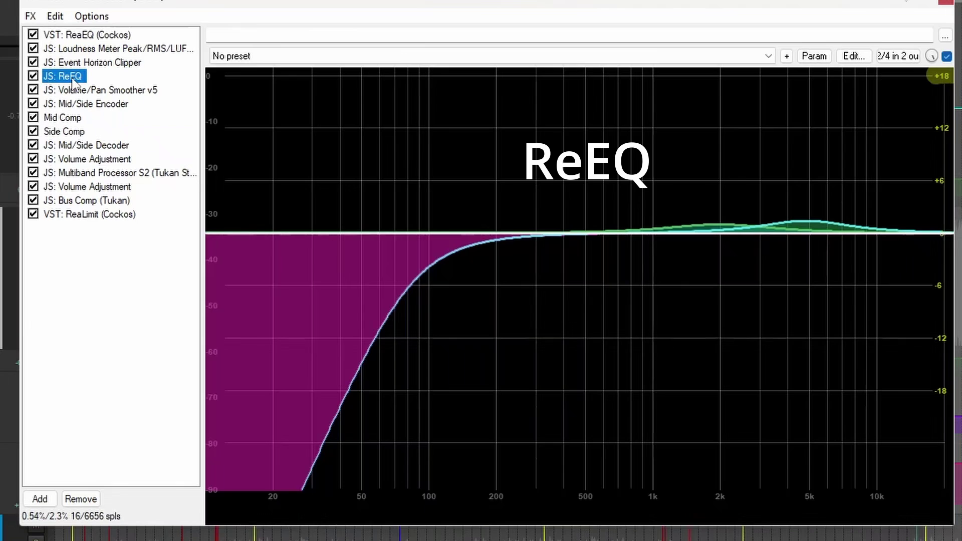
mouse_move(418, 233)
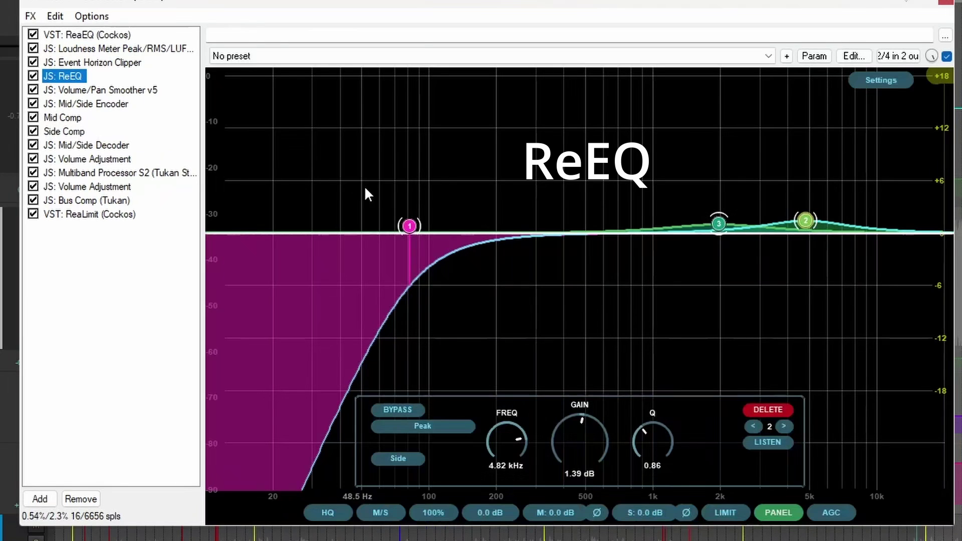
left_click(410, 227)
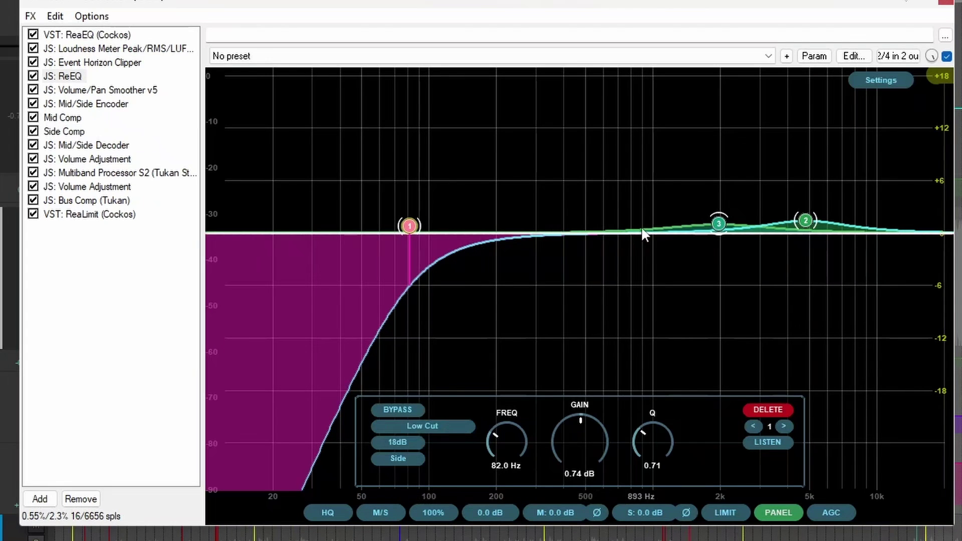
left_click(721, 226)
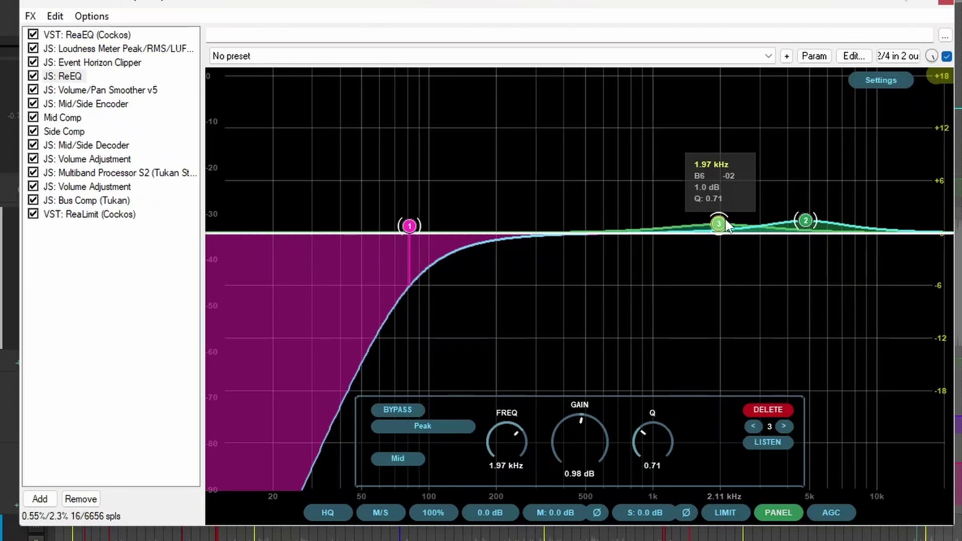
left_click(806, 222)
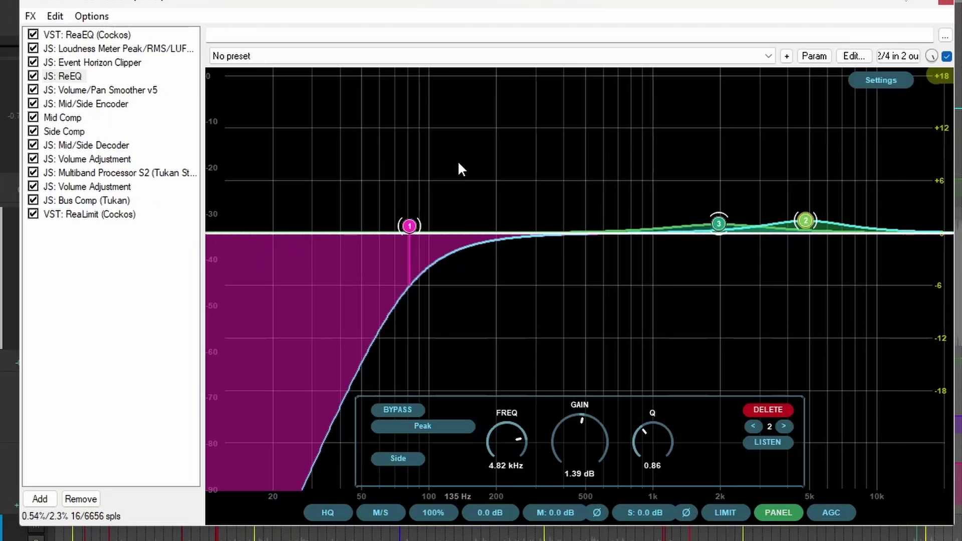
- Play the song and compare it with ReEQ bypassed and re-enabled twice, ending with playback stopped
key("space")
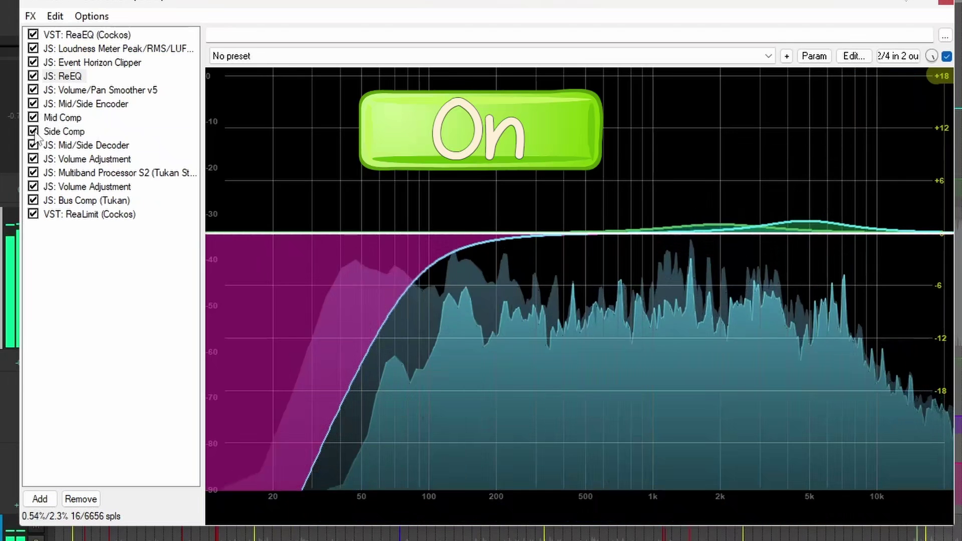
left_click(33, 76)
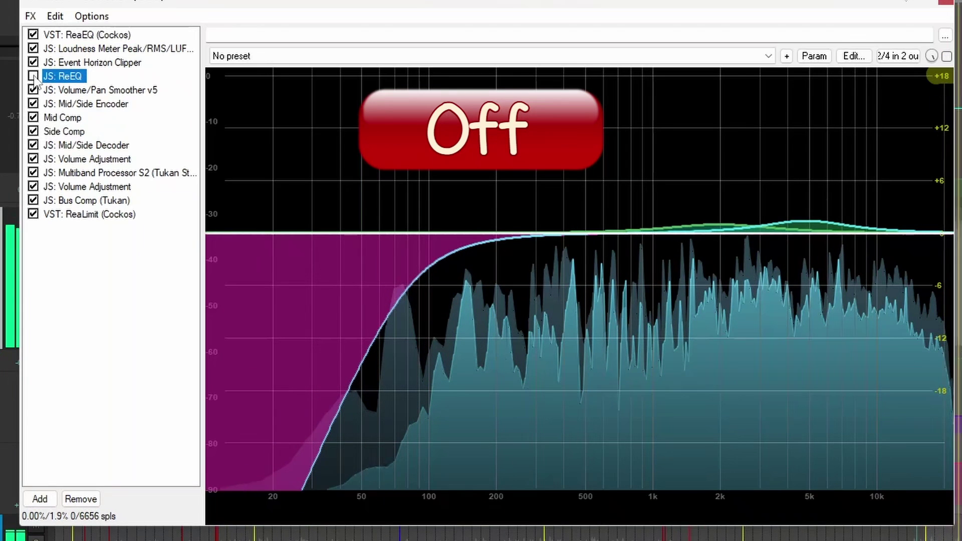
left_click(33, 77)
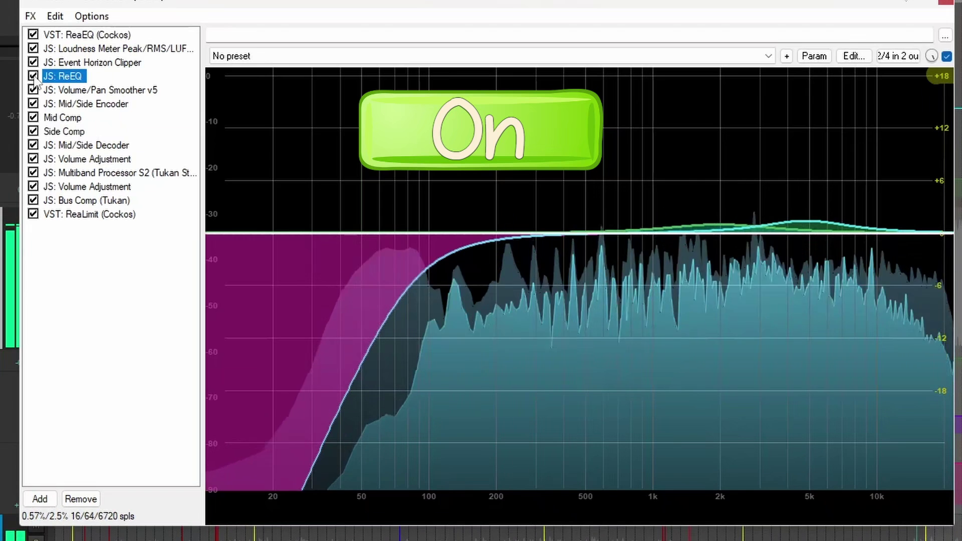
left_click(34, 77)
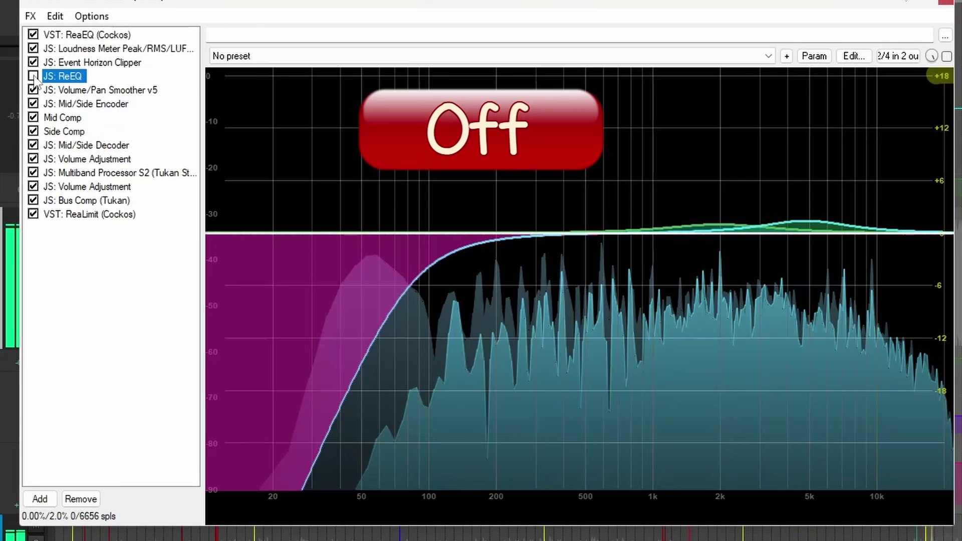
left_click(33, 76)
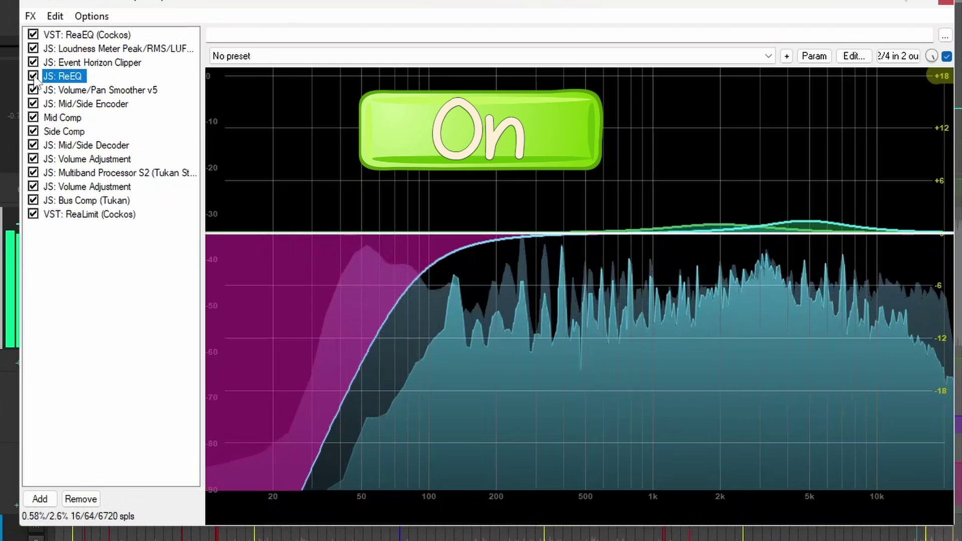
key("space")
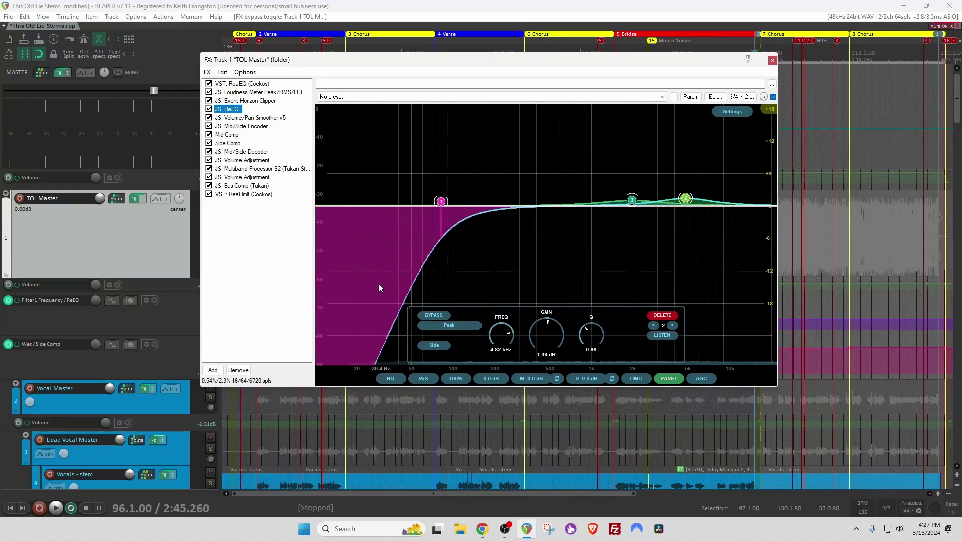
- Check the input and output levels of the Volume/Pan Smoother v5 during playback
left_click(260, 119)
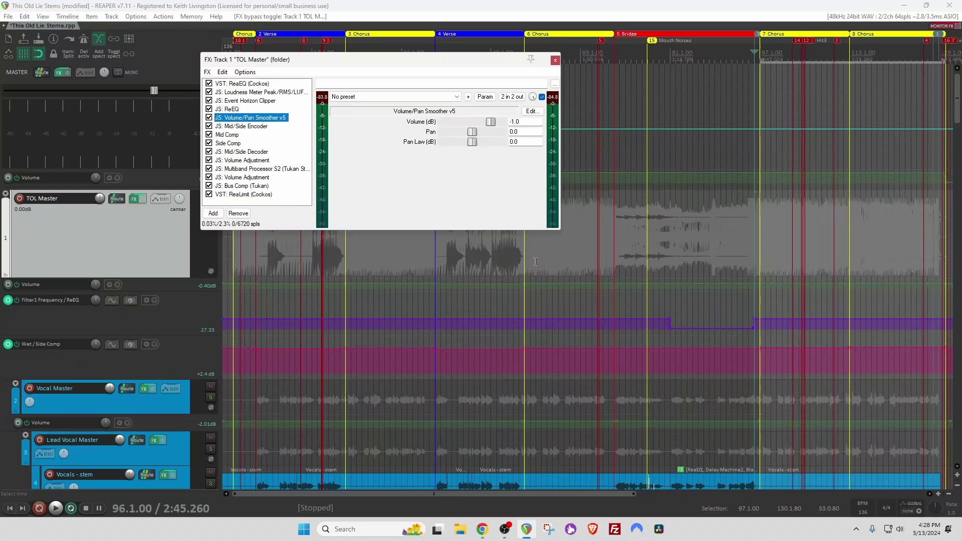
key("space")
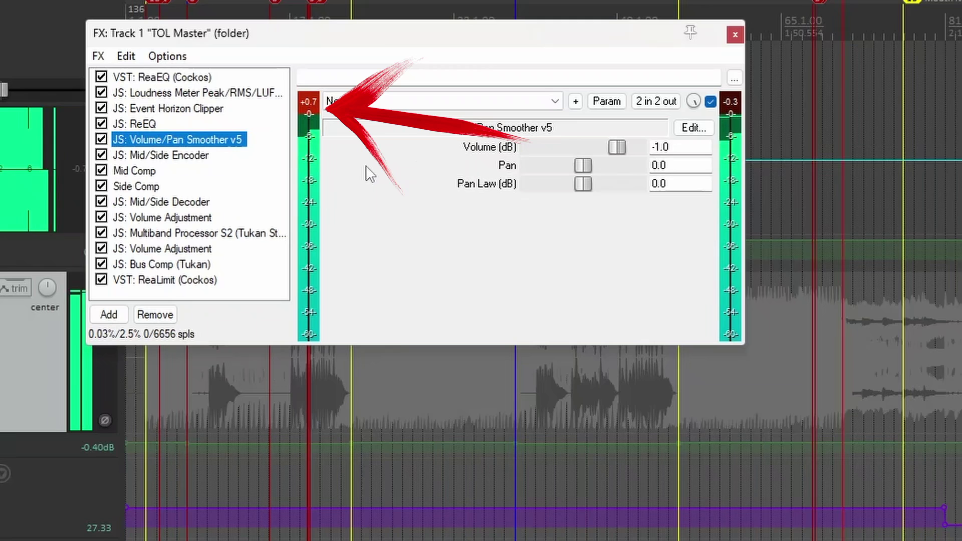
key("space")
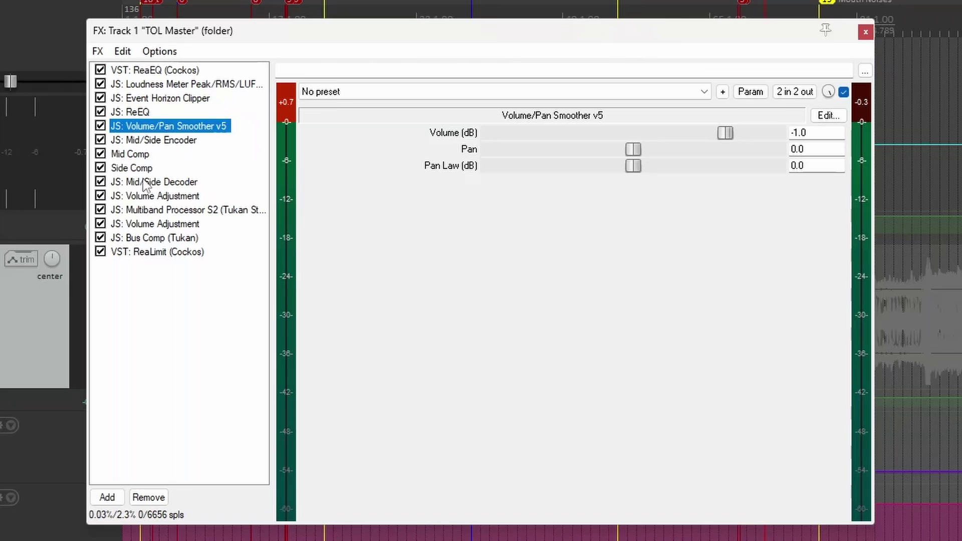
- Display the Mid/Side Encoder and inspect the pin routing of the Mid Comp plug-in
left_click(146, 142)
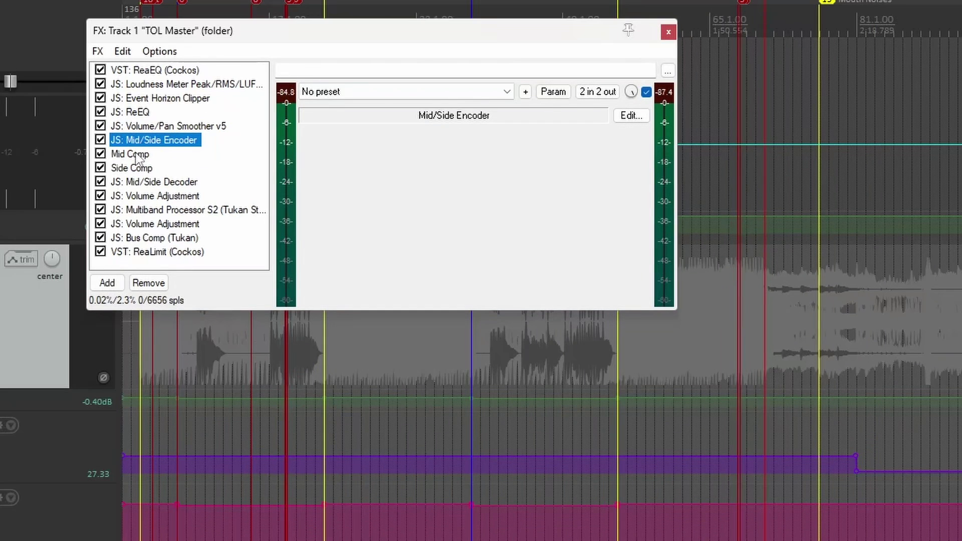
left_click(129, 156)
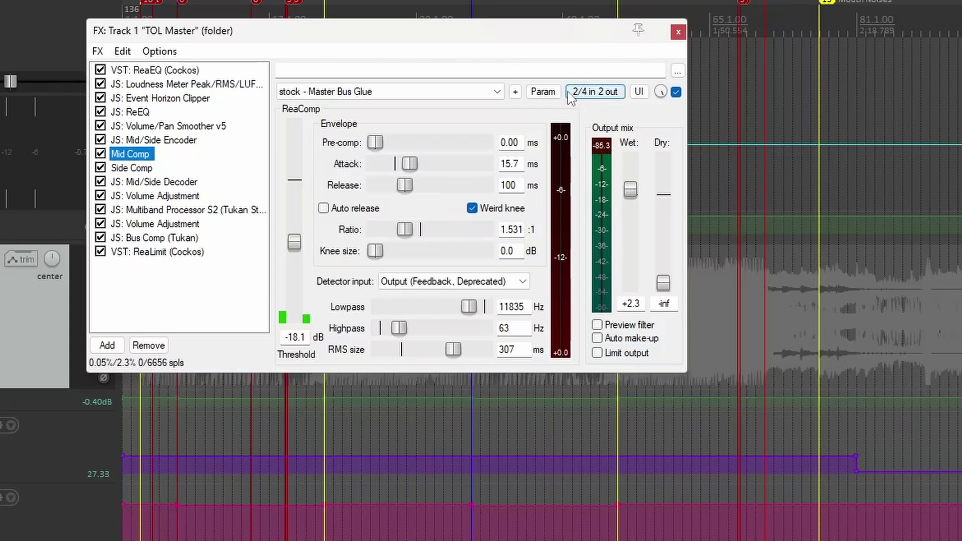
left_click(574, 92)
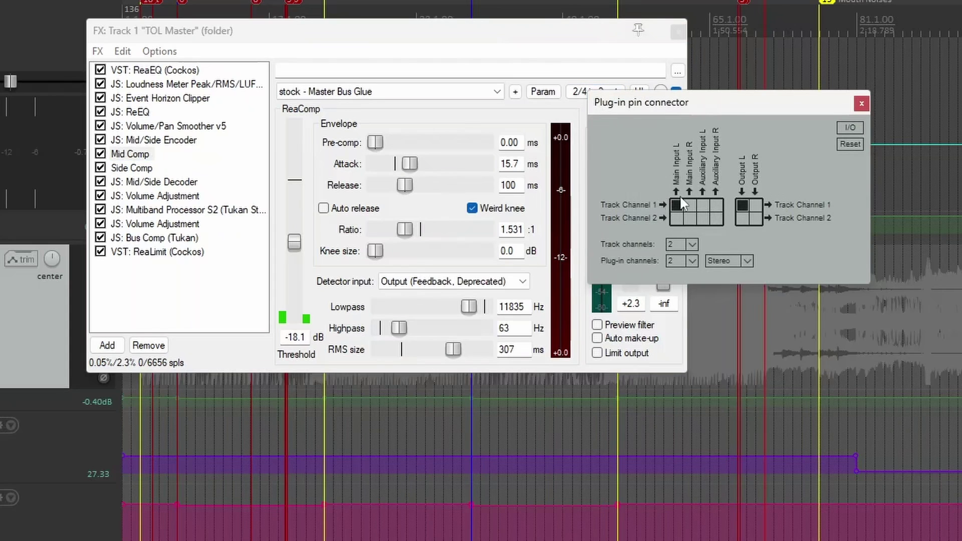
left_click(862, 104)
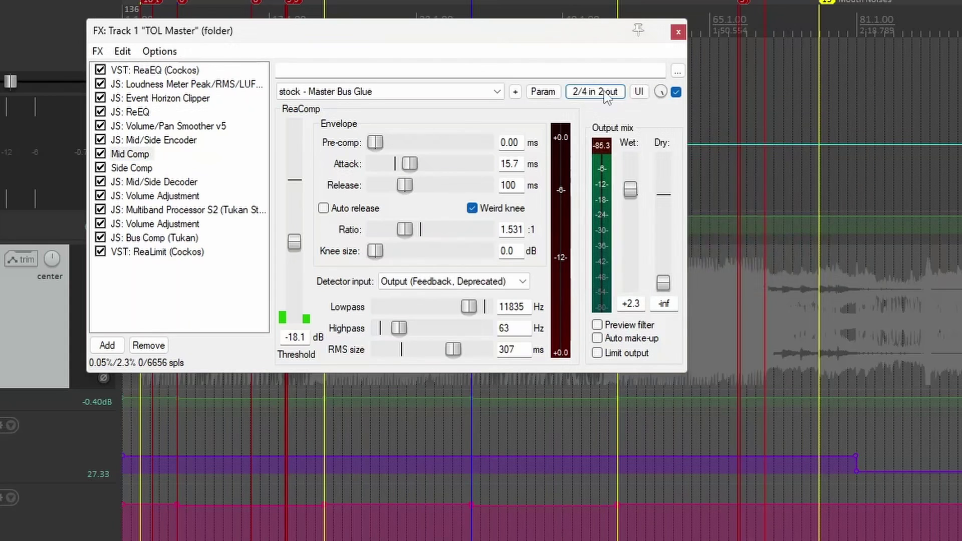
- Inspect the compressor settings and pin routing of the Side Comp plug-in
left_click(137, 171)
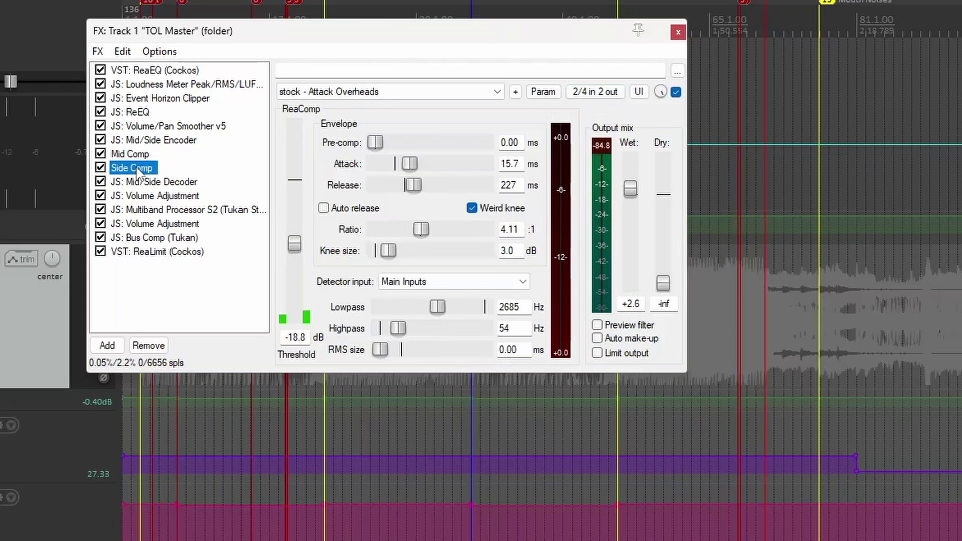
left_click(598, 92)
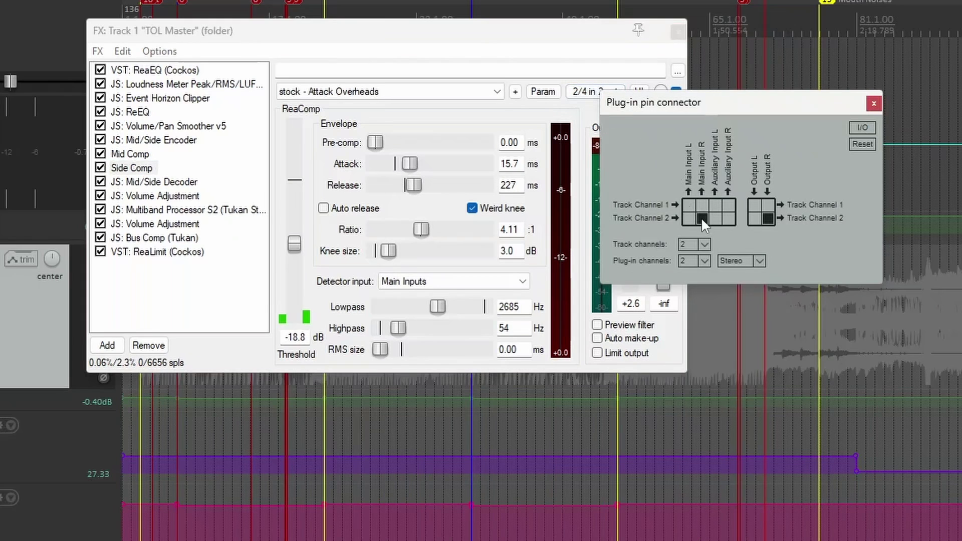
left_click(871, 105)
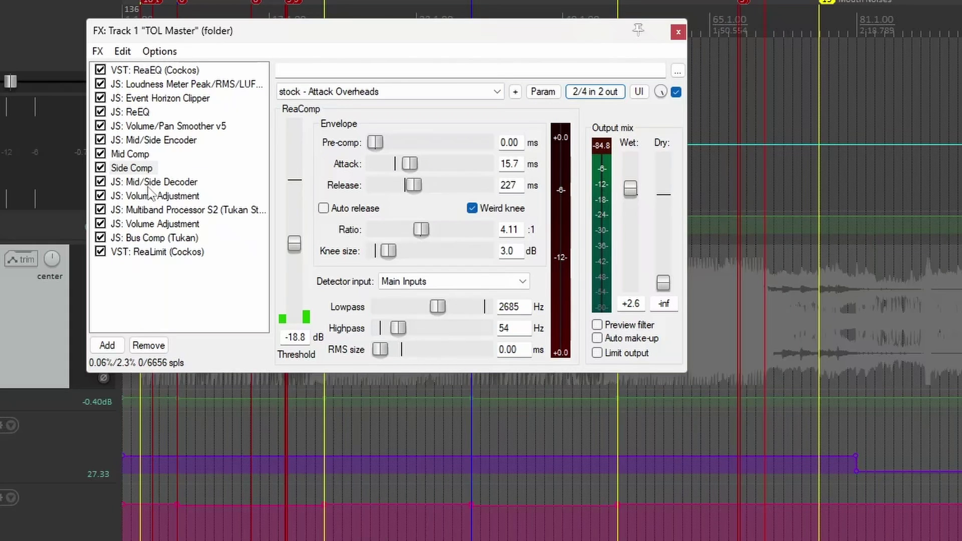
- Compare playback with Mid Comp and Side Comp bypassed together and re-enabled, and review each compressor's settings
left_click(138, 168)
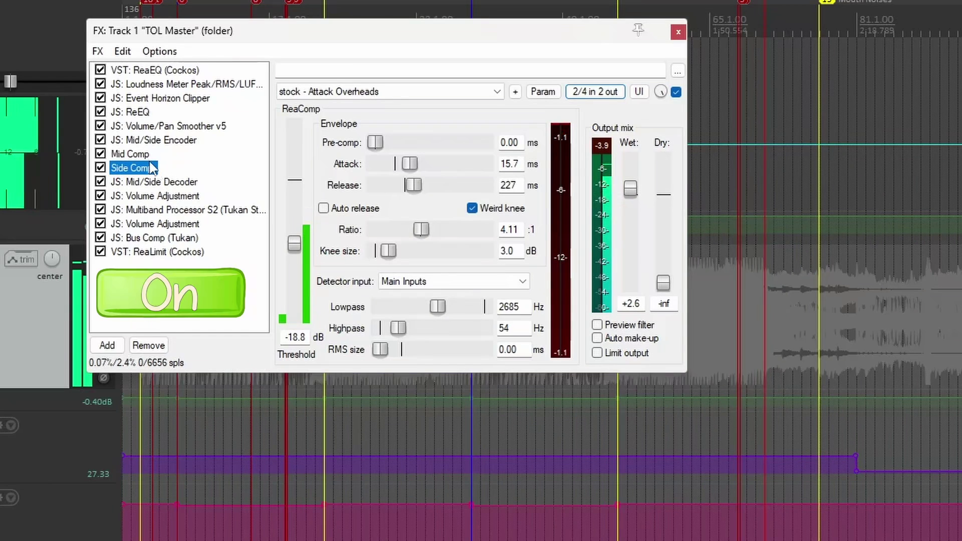
left_click(238, 135, "shift")
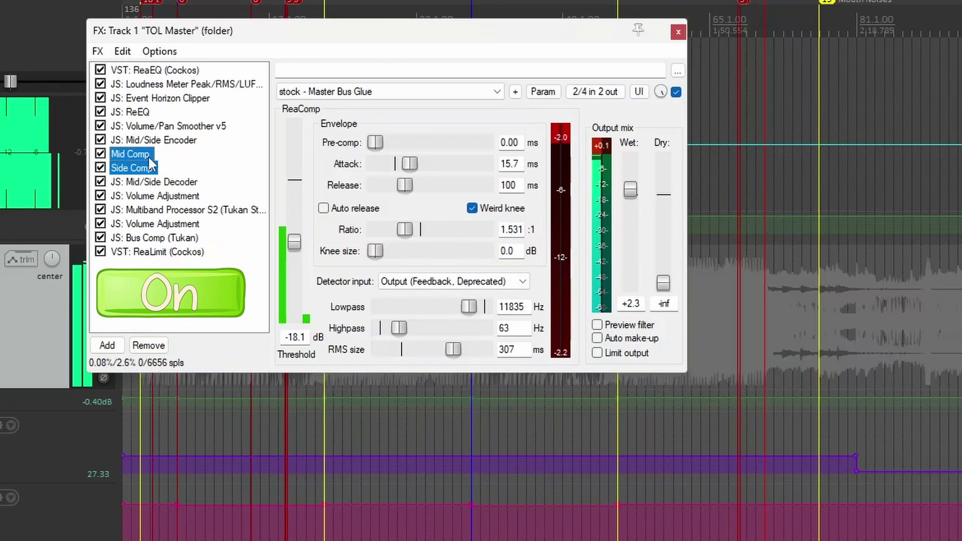
key("ctrl+b")
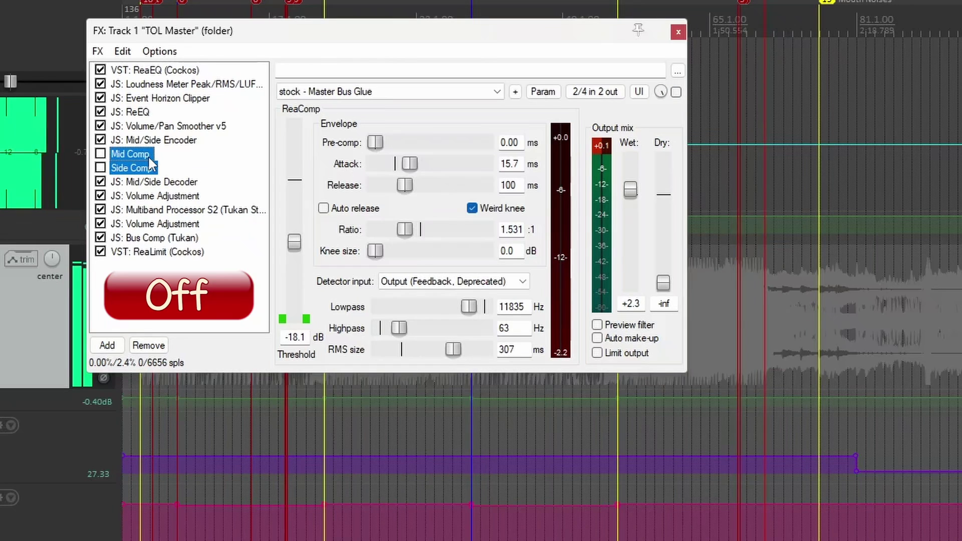
key("ctrl+b")
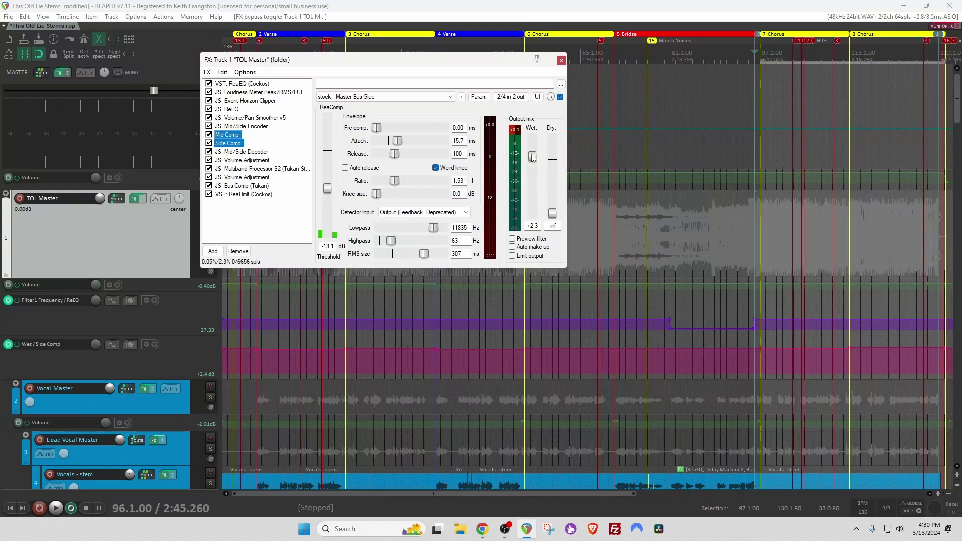
left_click(233, 135)
left_click(234, 144)
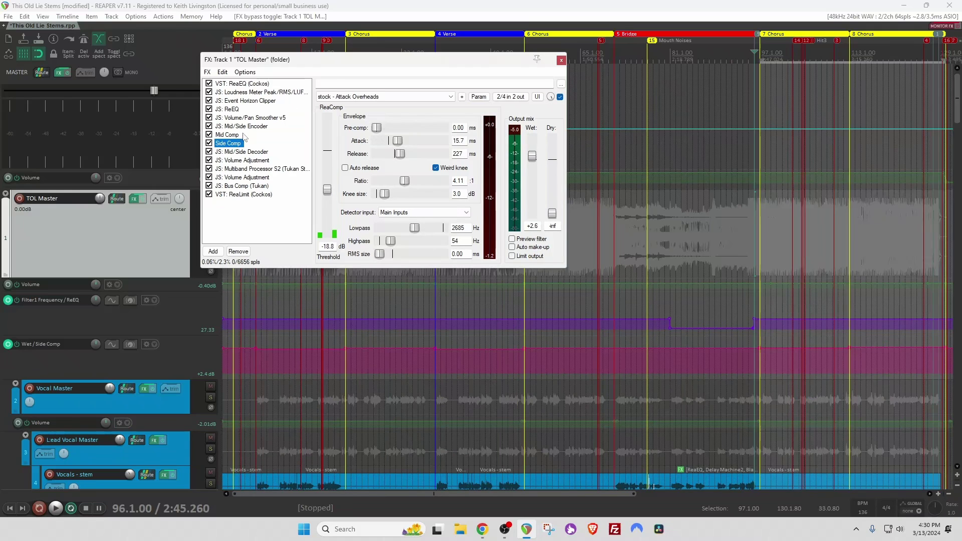
- Display the Volume Adjustment after the Mid/Side Decoder in an enlarged window and check its input and output levels during playback
left_click(240, 161)
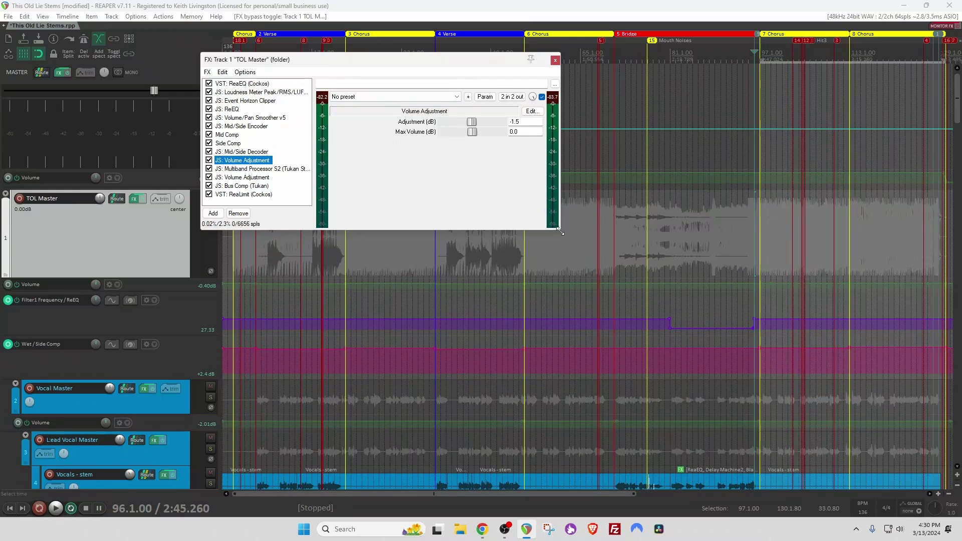
left_click_drag(561, 232, 767, 426)
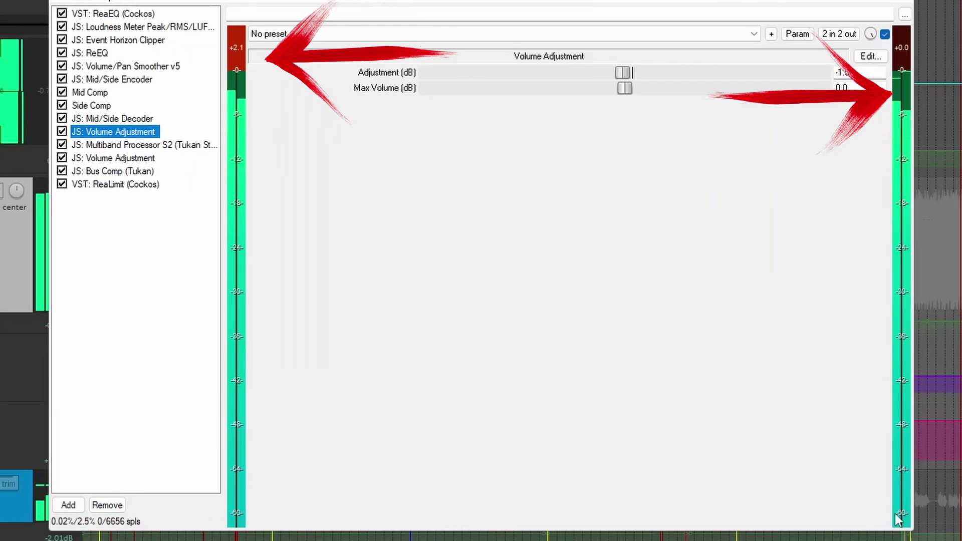
left_click(237, 59)
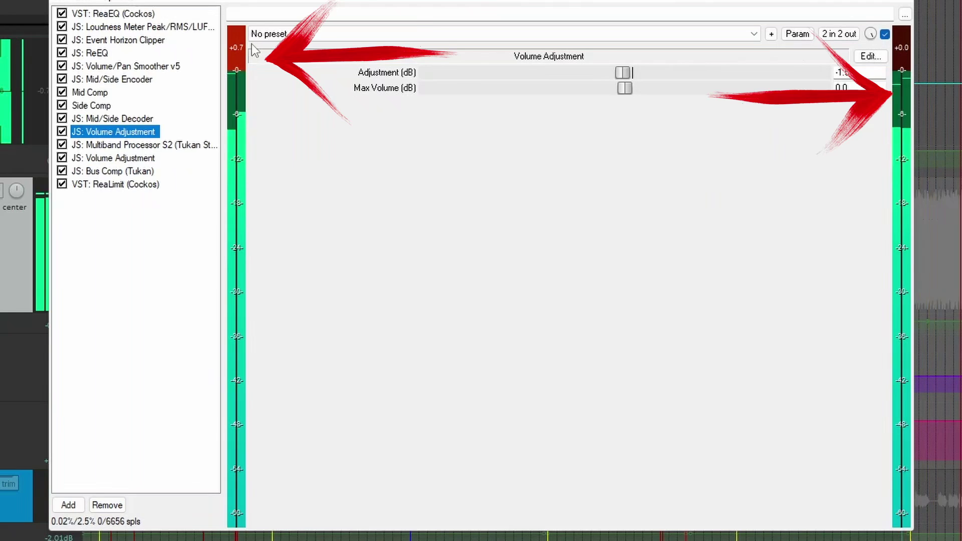
key("space")
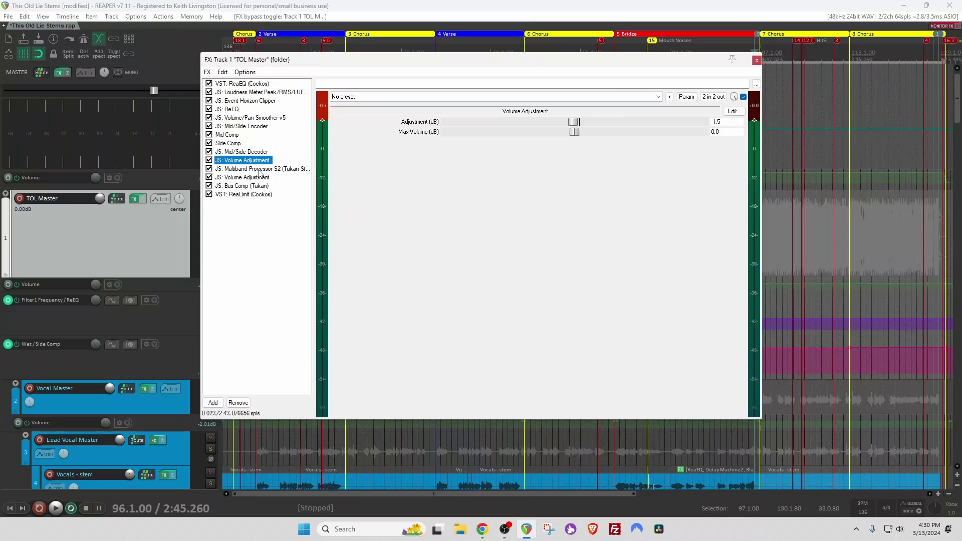
- Inspect Multiband Processor S2 with its gain reduction readouts reset, and compare playback with it bypassed and re-enabled
left_click(260, 170)
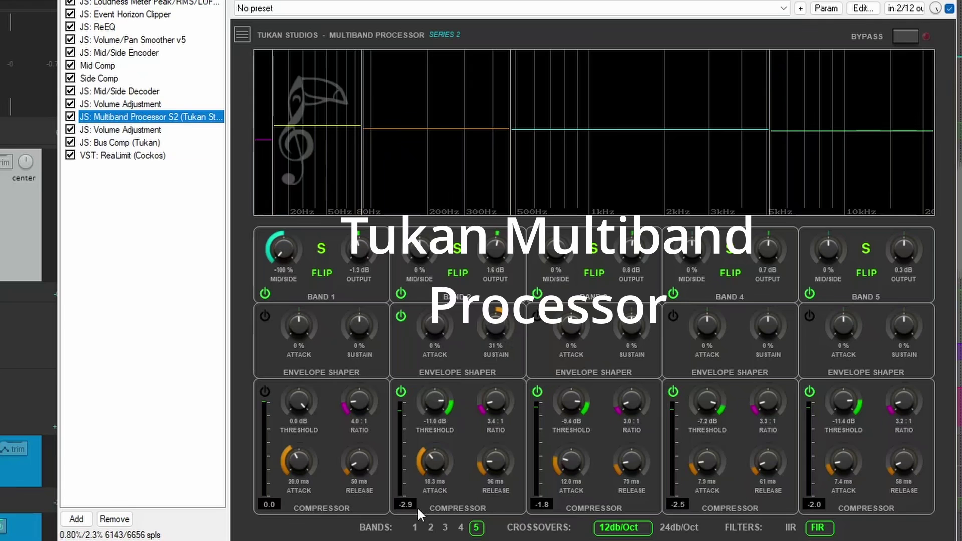
left_click(407, 506)
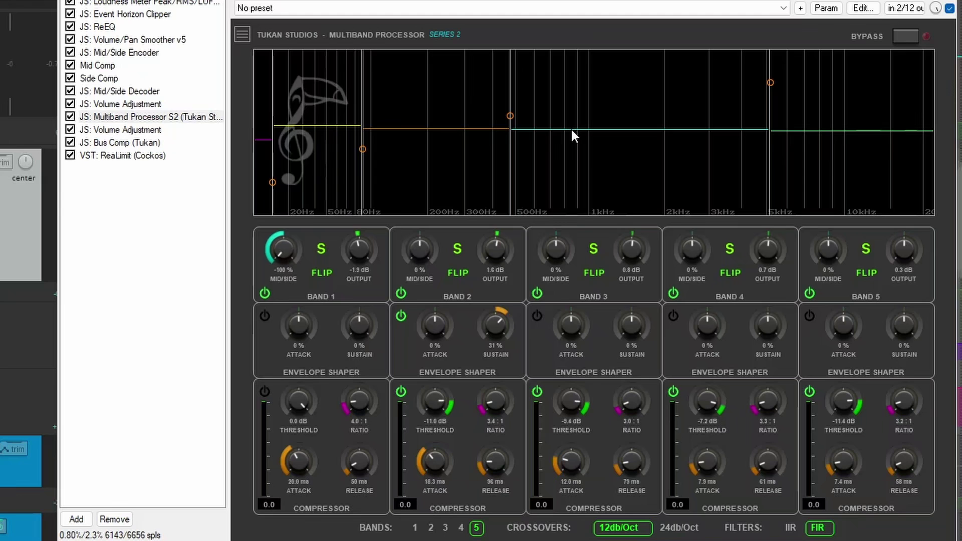
key("space")
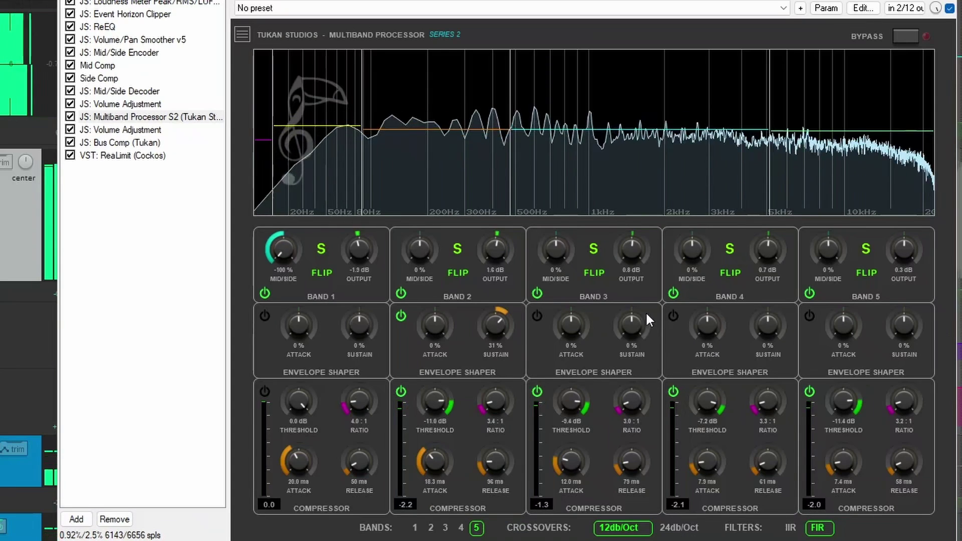
left_click(71, 117)
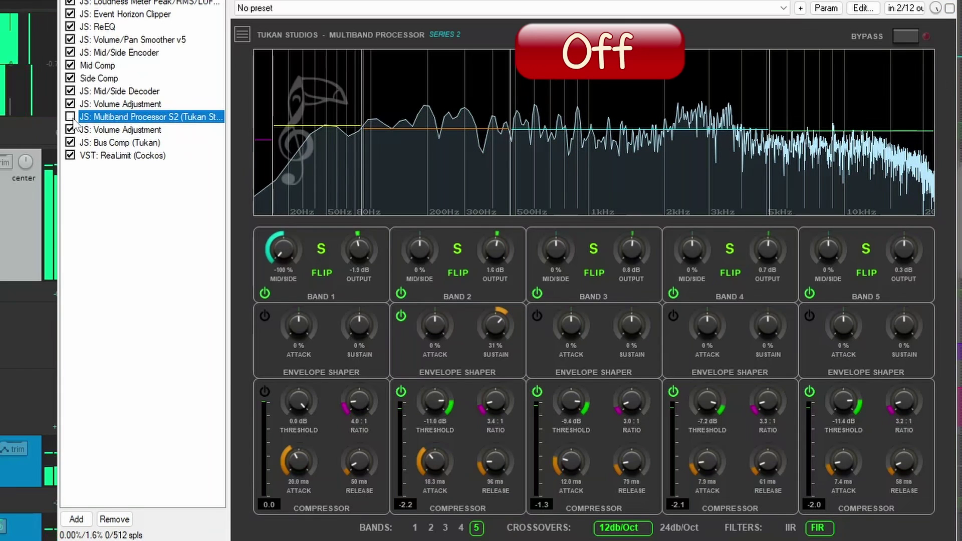
left_click(71, 116)
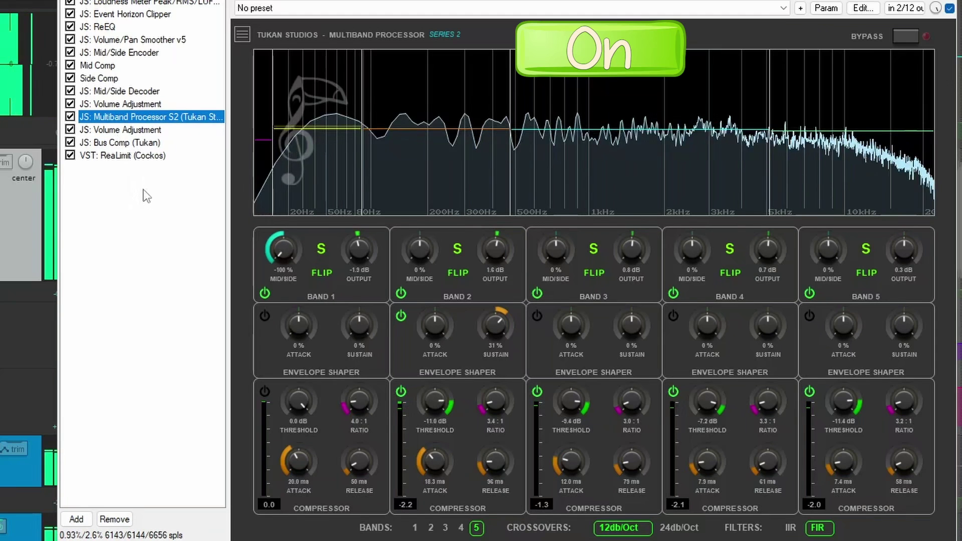
key("space")
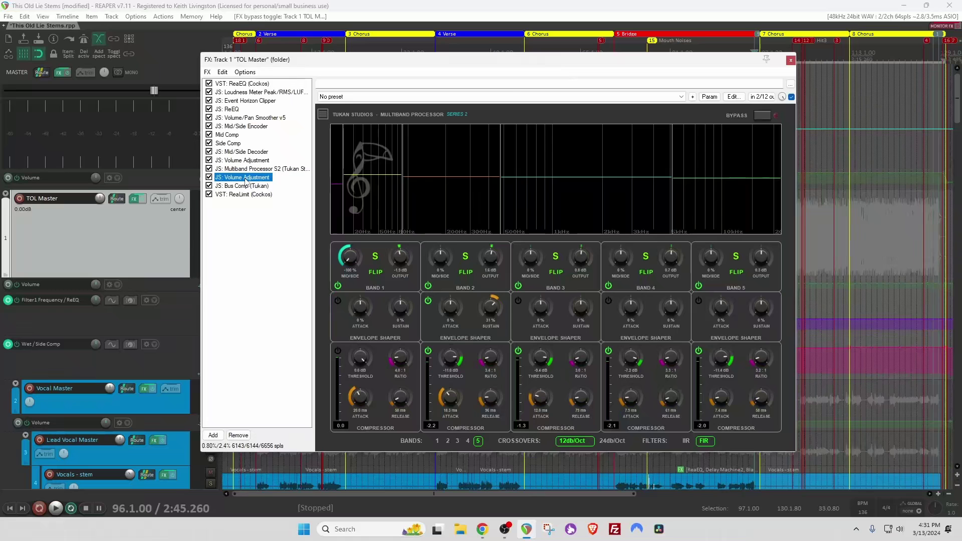
- Check the Volume Adjustment after the Multiband Processor, and compare playback with Bus Comp (Tukan) bypassed and re-enabled twice
left_click(125, 130)
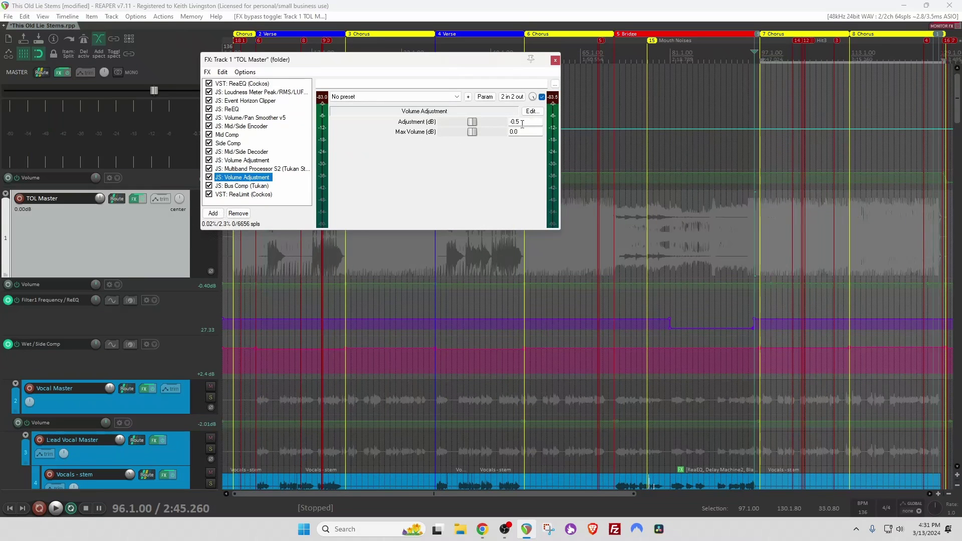
left_click(245, 186)
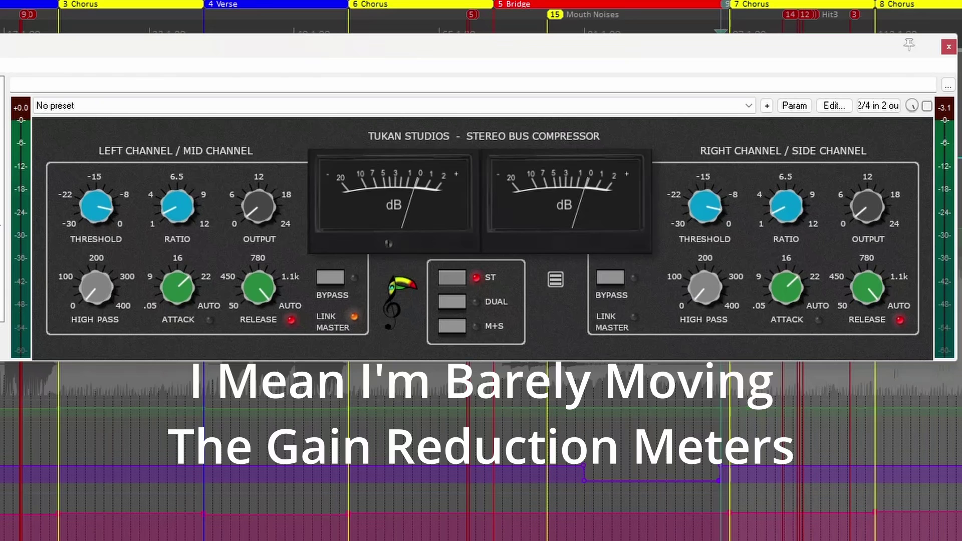
left_click(209, 186)
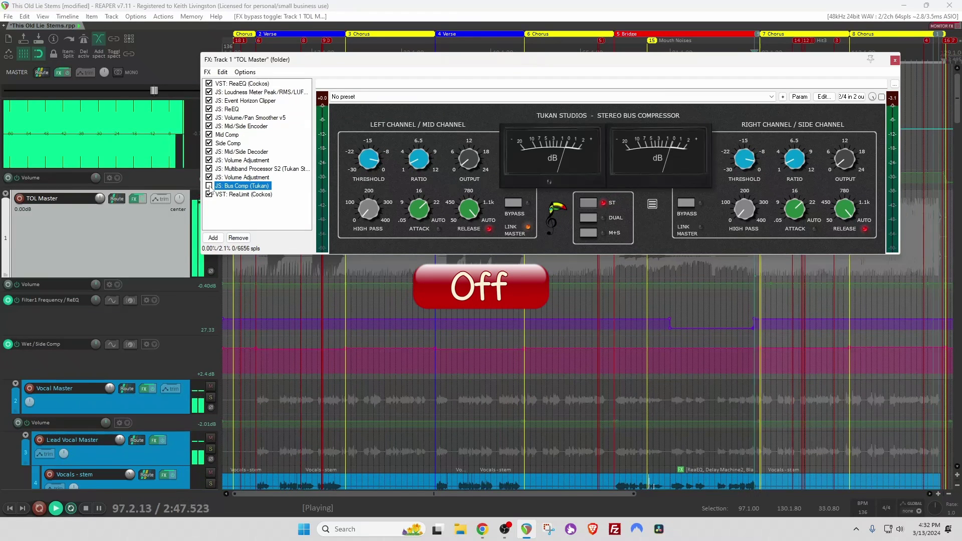
left_click(209, 185)
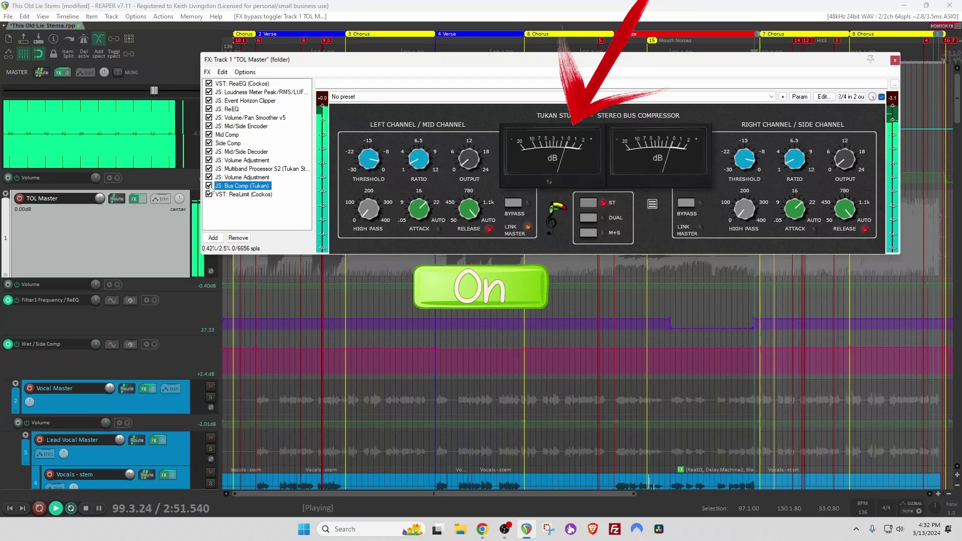
left_click(209, 186)
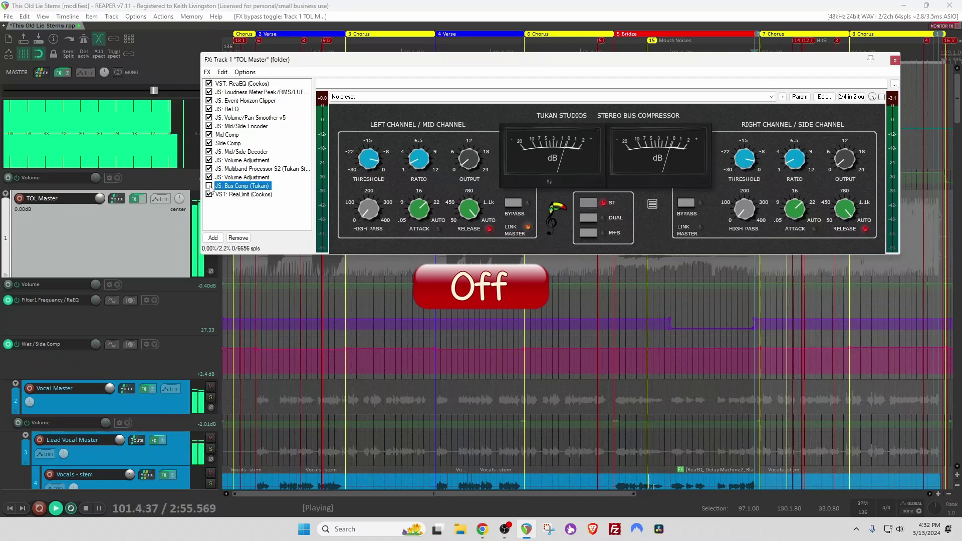
left_click(209, 186)
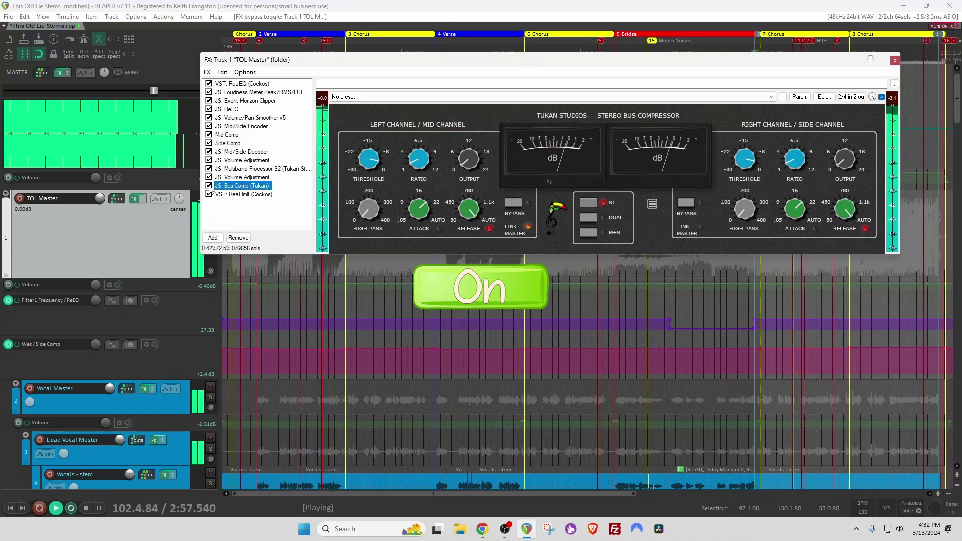
- Set Bus Comp's output gain to 0.5 and compare it bypassed and re-enabled once more before stopping playback
left_click(470, 169)
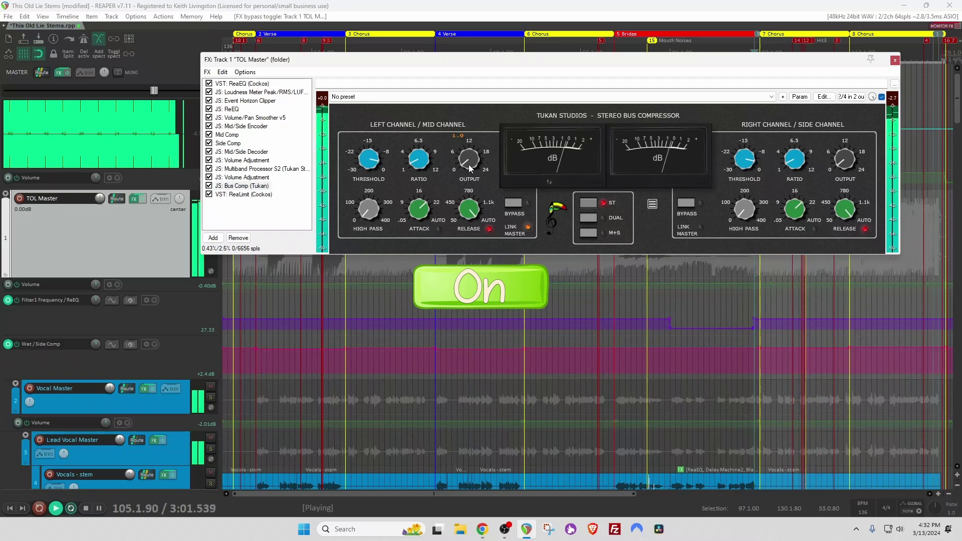
scroll(470, 169, "down", 3)
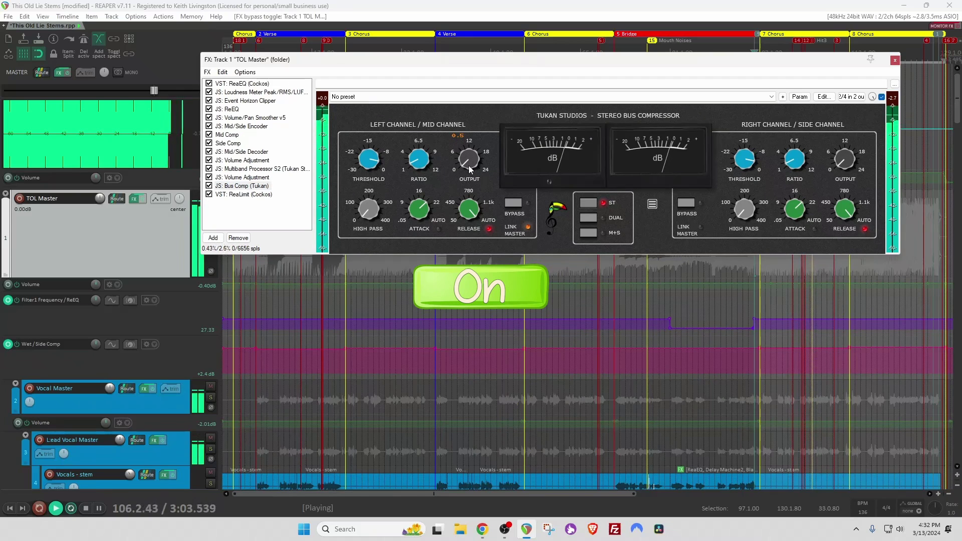
left_click(210, 186)
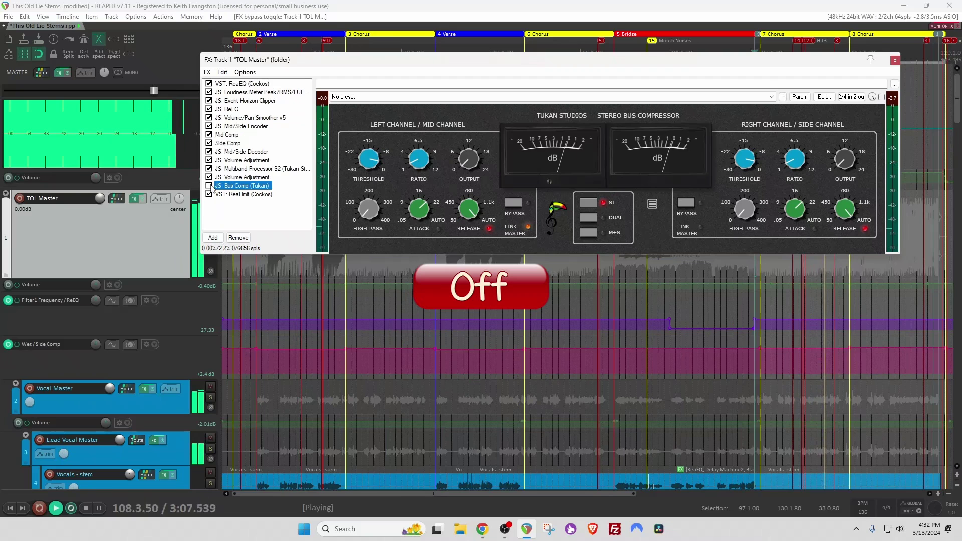
left_click(210, 186)
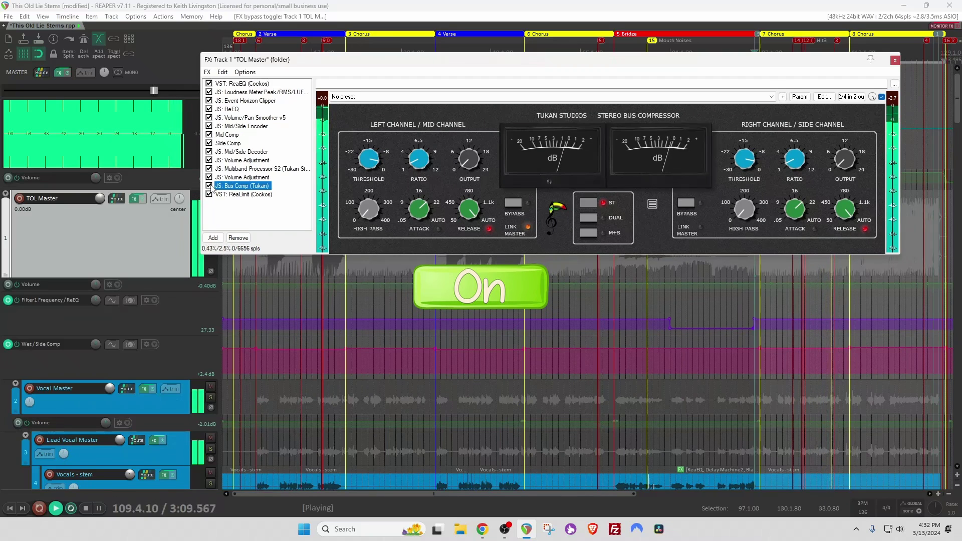
key("space")
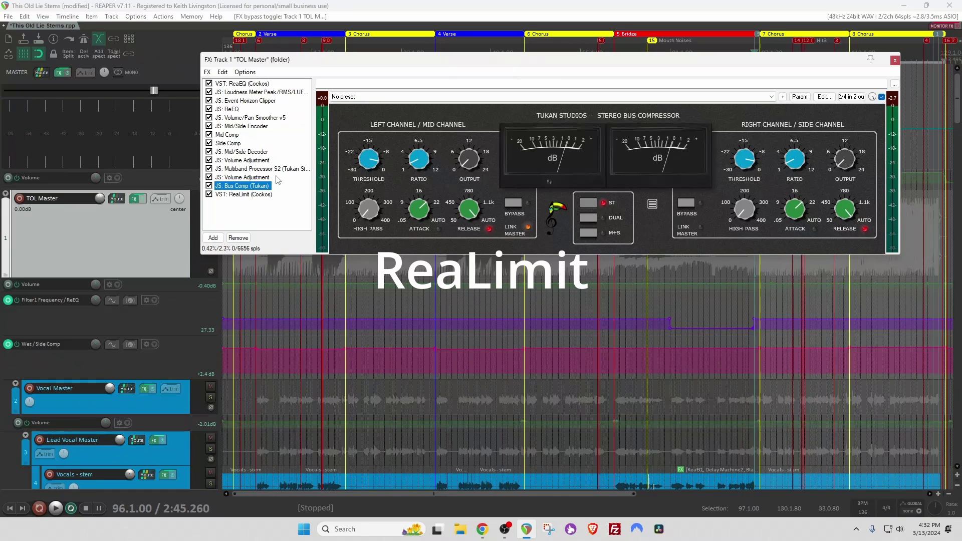
- Inspect ReaLimit's threshold, ceiling and limiting during playback, and compare the song with the limiter bypassed and re-enabled
left_click(244, 195)
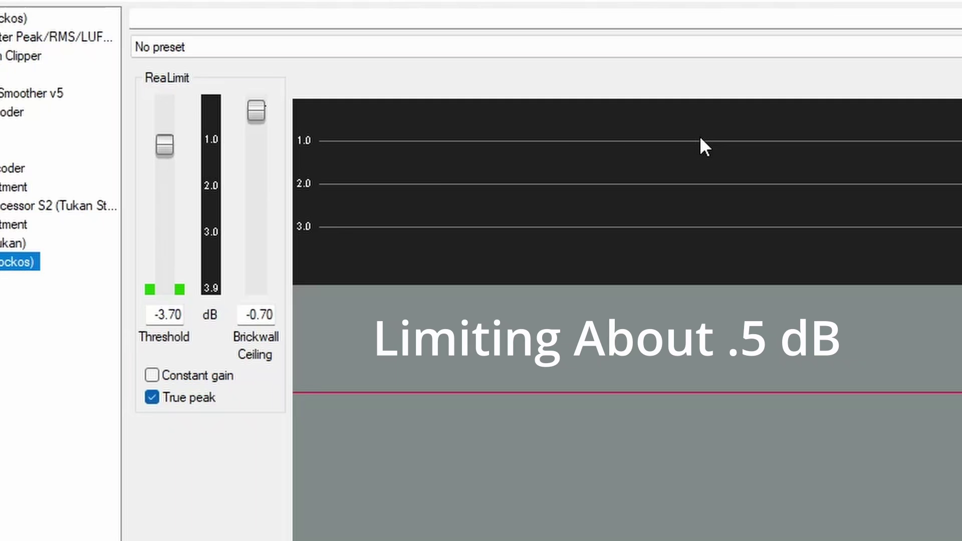
key("space")
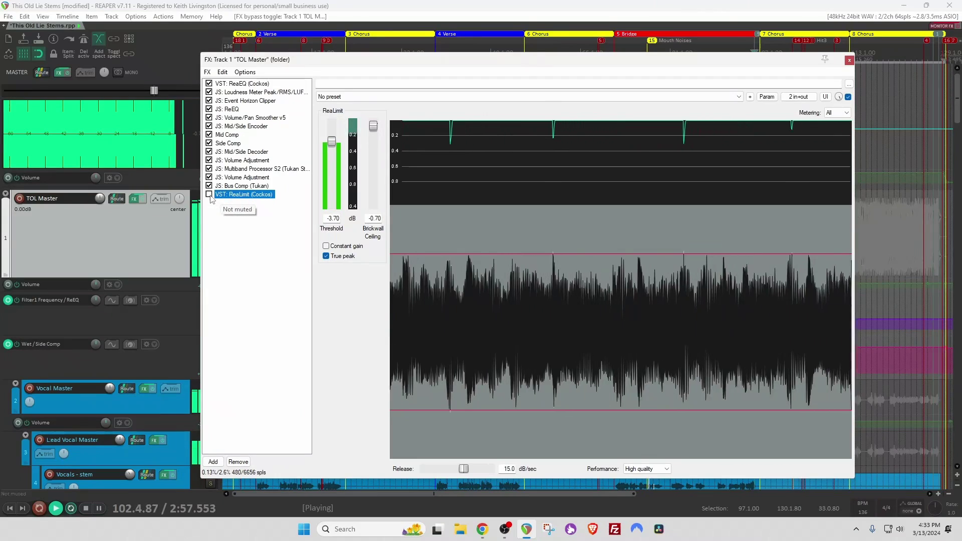
left_click(210, 194)
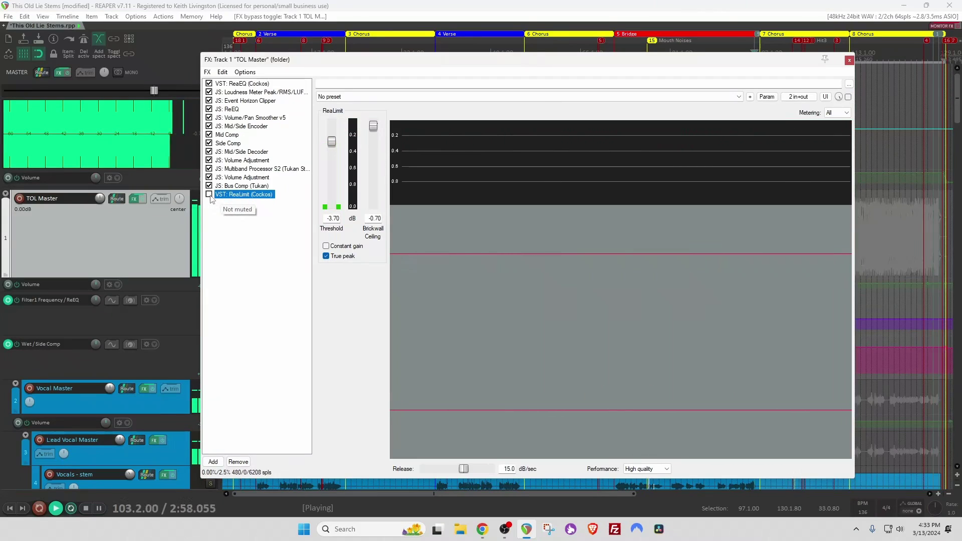
left_click(209, 195)
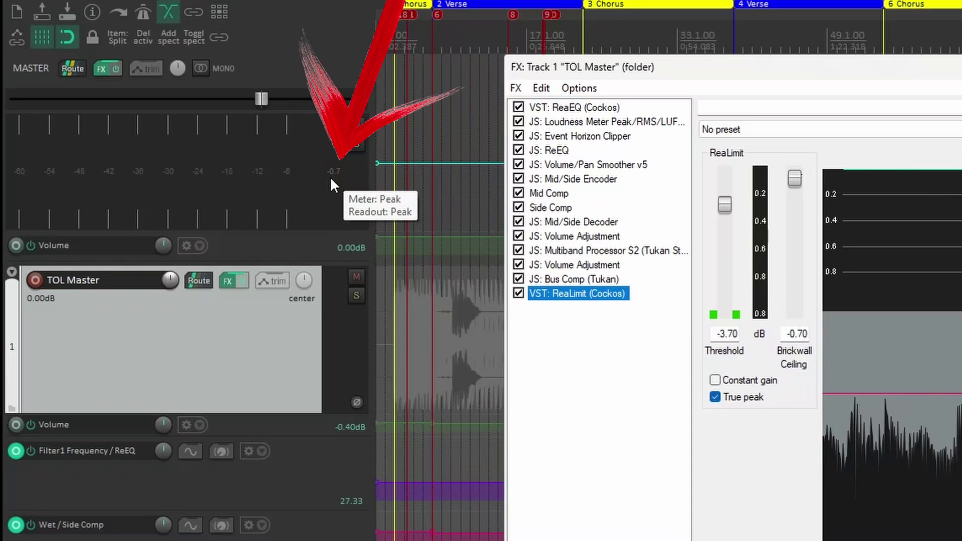
- Inspect the master track's Loudness Meter readings around playback and display its Dynamic Range Meter
left_click(101, 68)
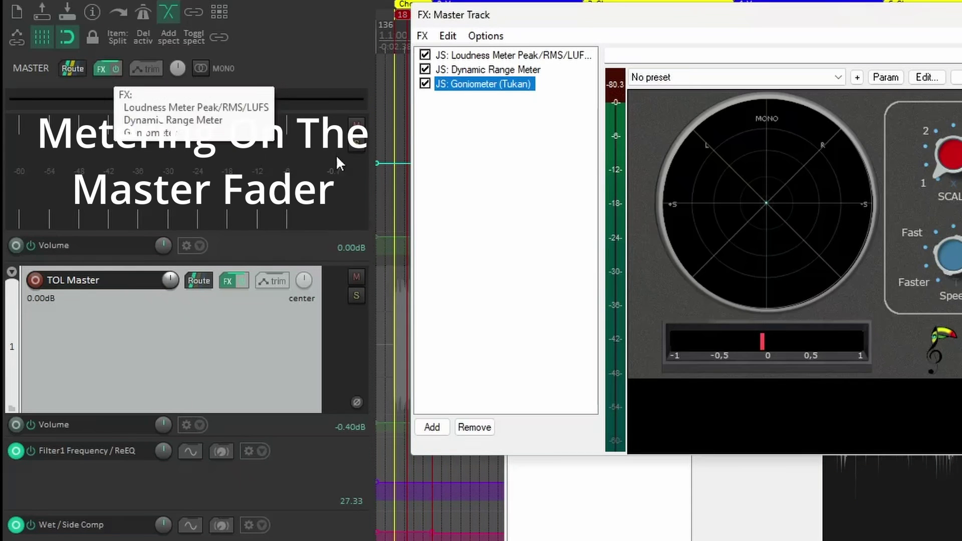
left_click(478, 56)
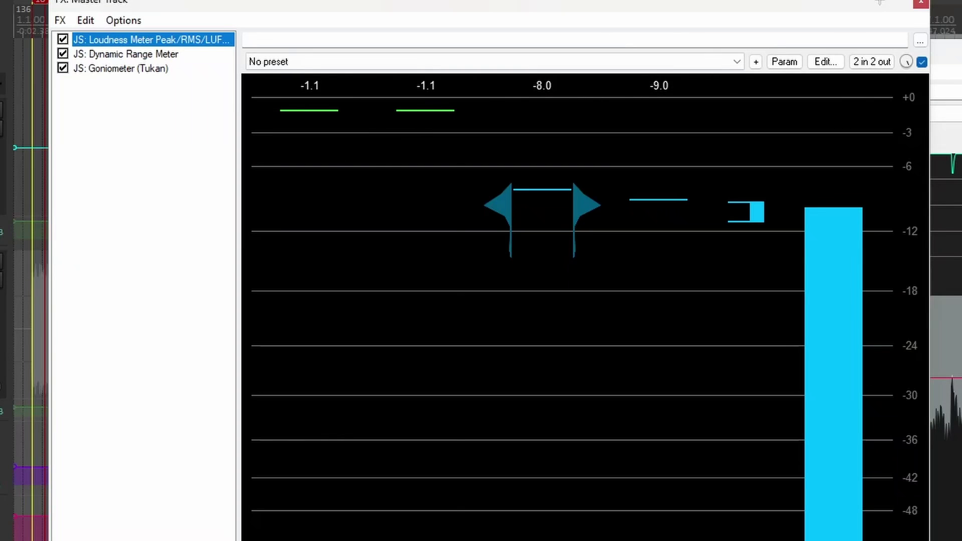
key("space")
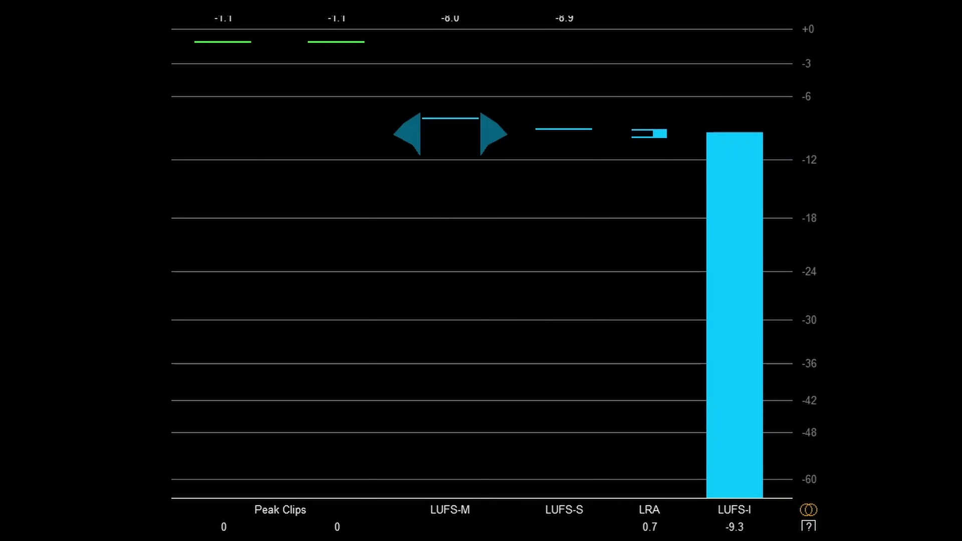
key("space")
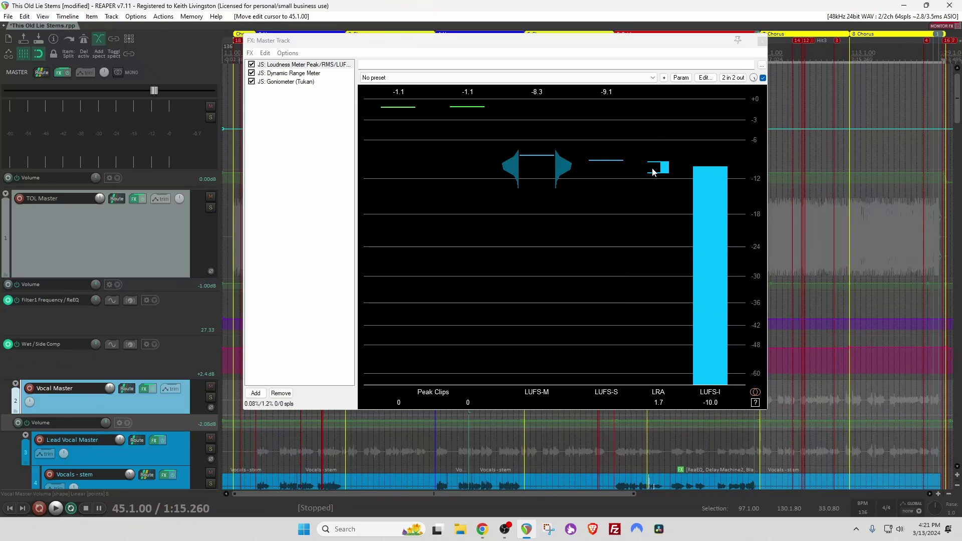
left_click(301, 74)
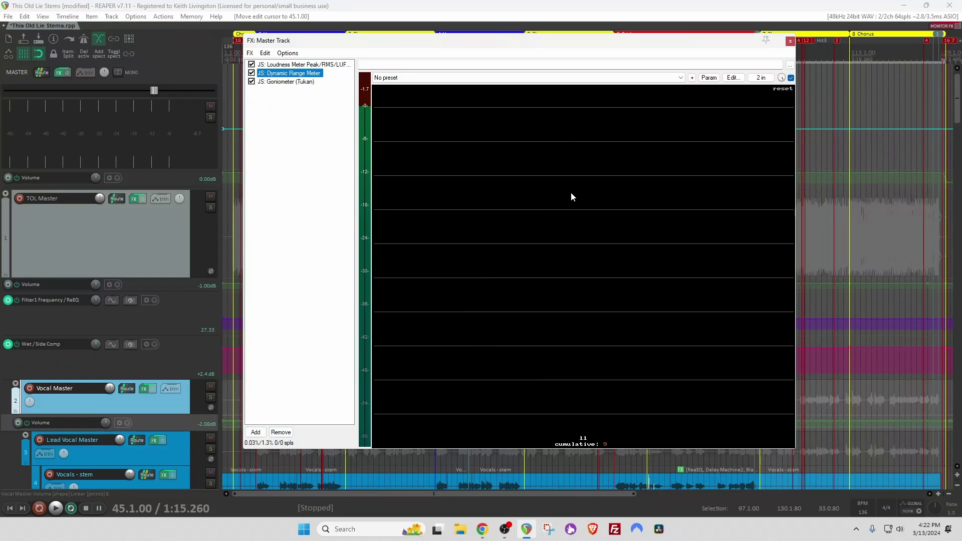
- Examine the master track's Dynamic Range Meter during playback and its Goniometer (Tukan) stereo display, and close the master effects chain
key("space")
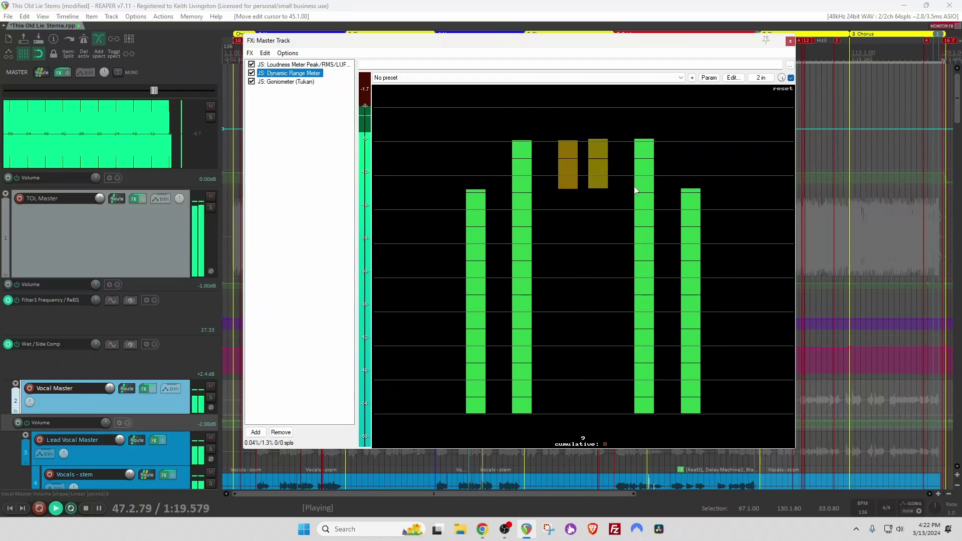
key("space")
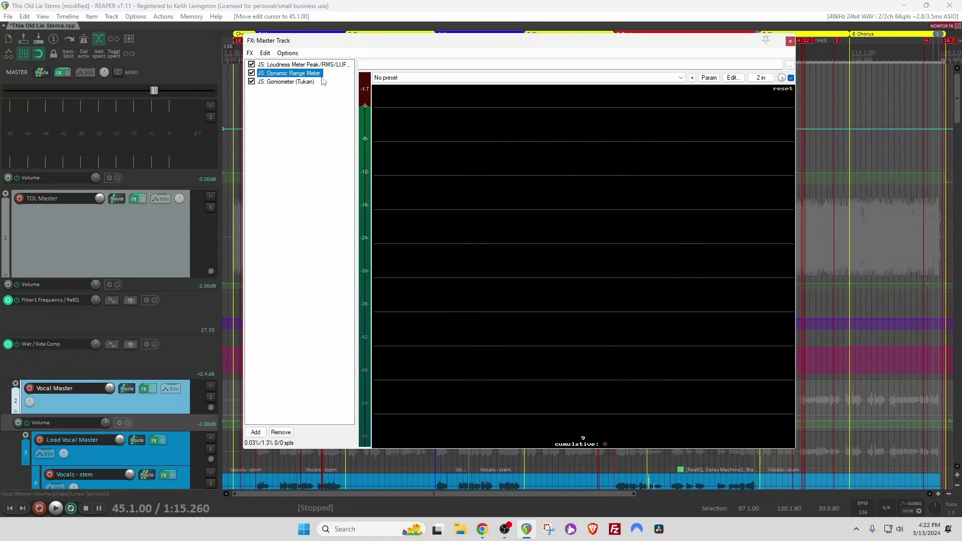
left_click(292, 82)
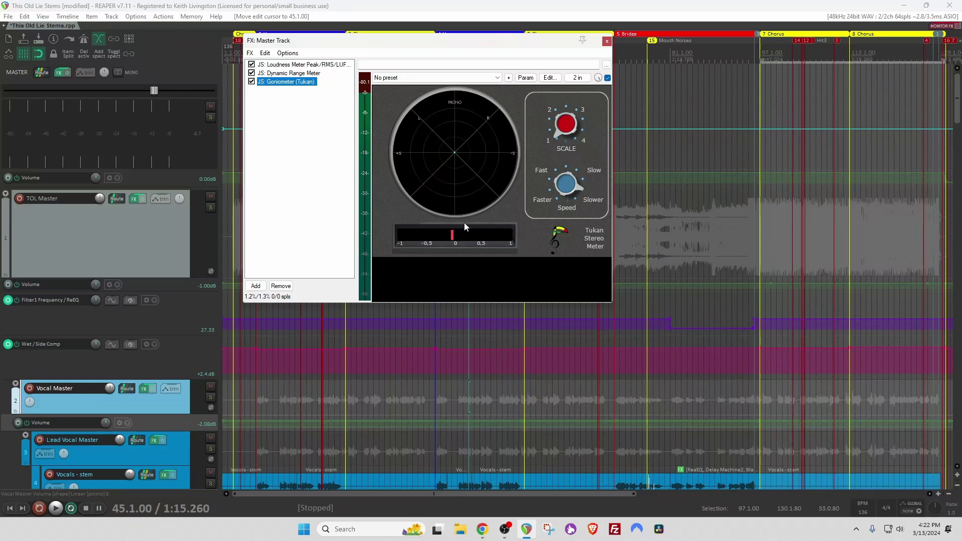
key("space")
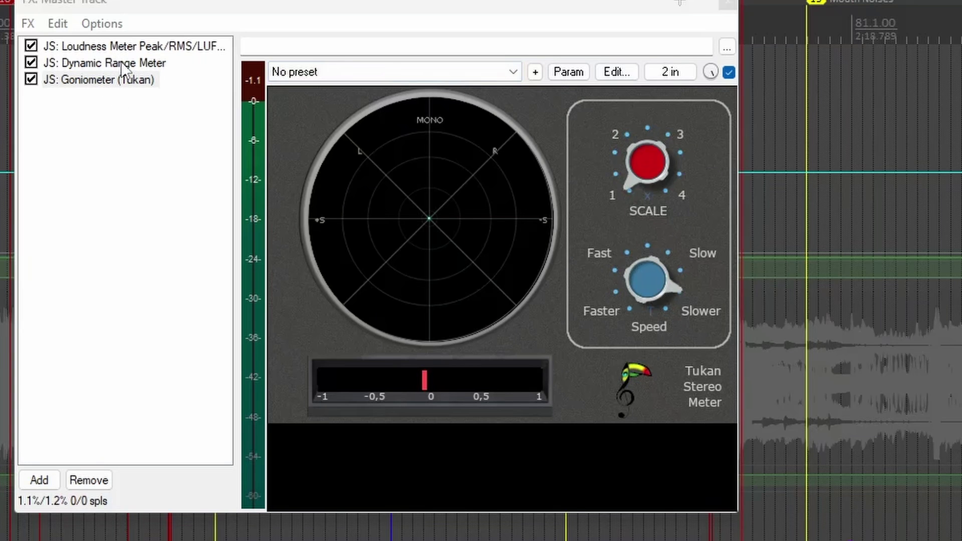
left_click(728, 3)
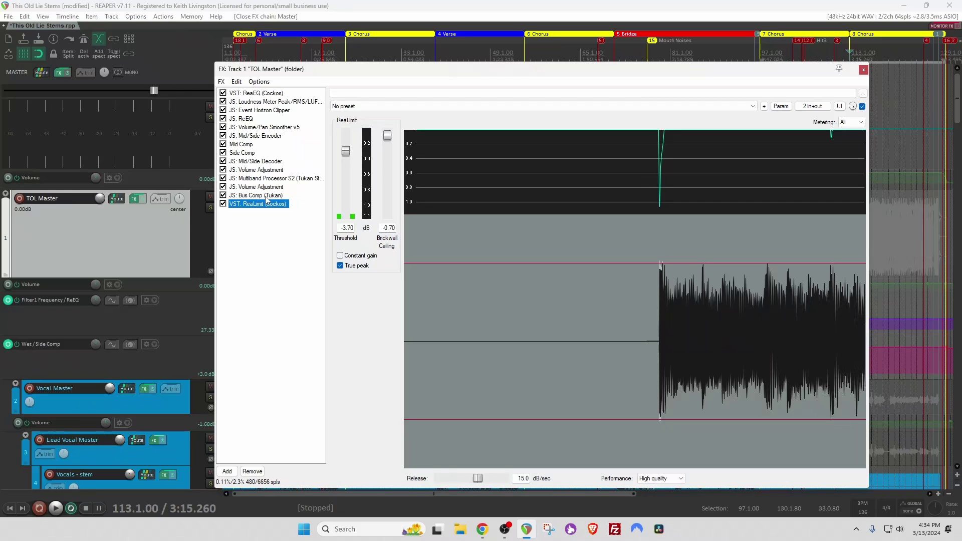
- Revisit Bus Comp (Tukan) and the Mid/Side Encoder in the TOL Master chain, search the available plug-ins for "js", and close the effects windows
left_click(266, 196)
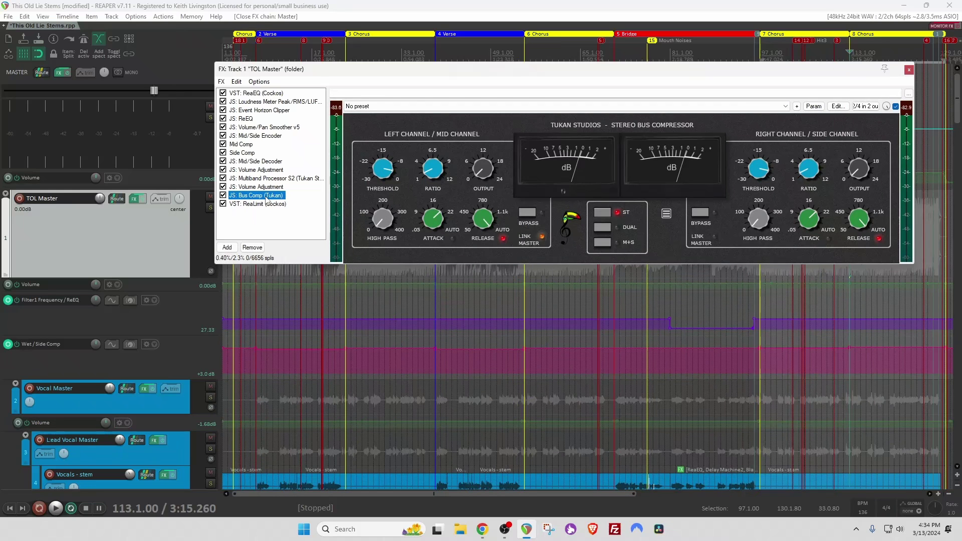
left_click(265, 137)
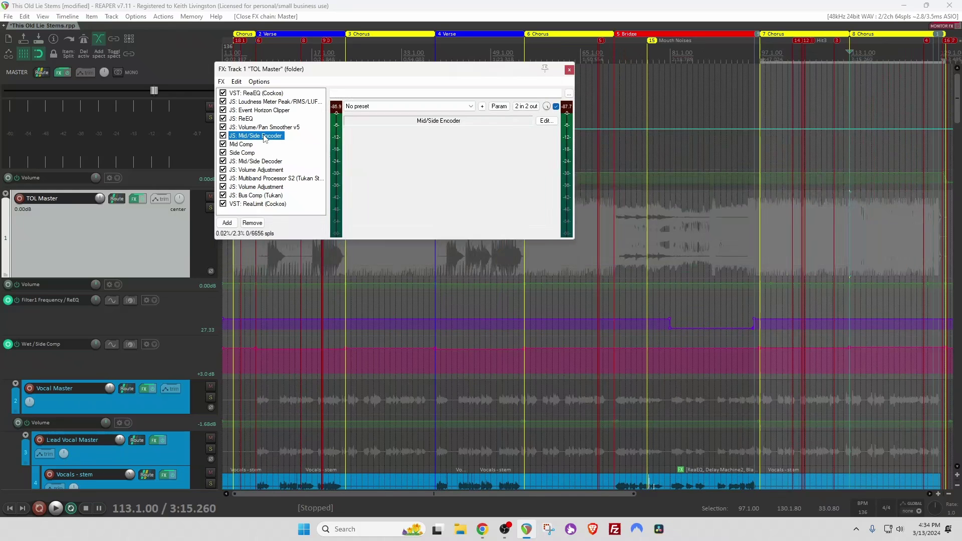
left_click(227, 223)
type("js")
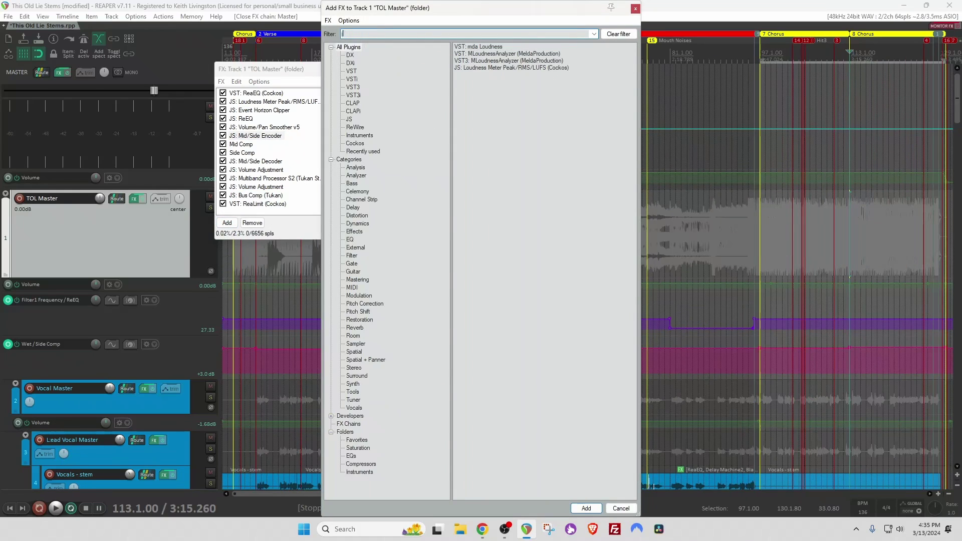
left_click(635, 8)
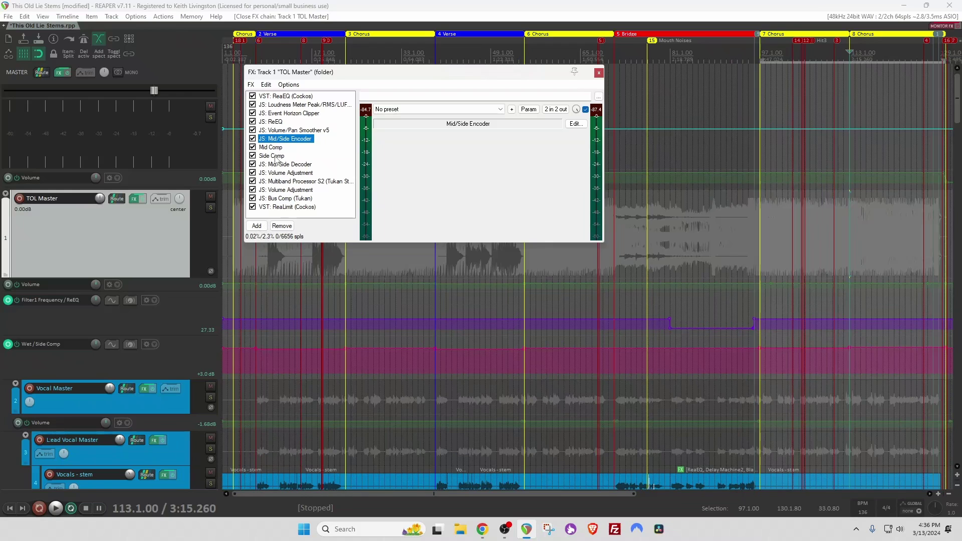
left_click(598, 73)
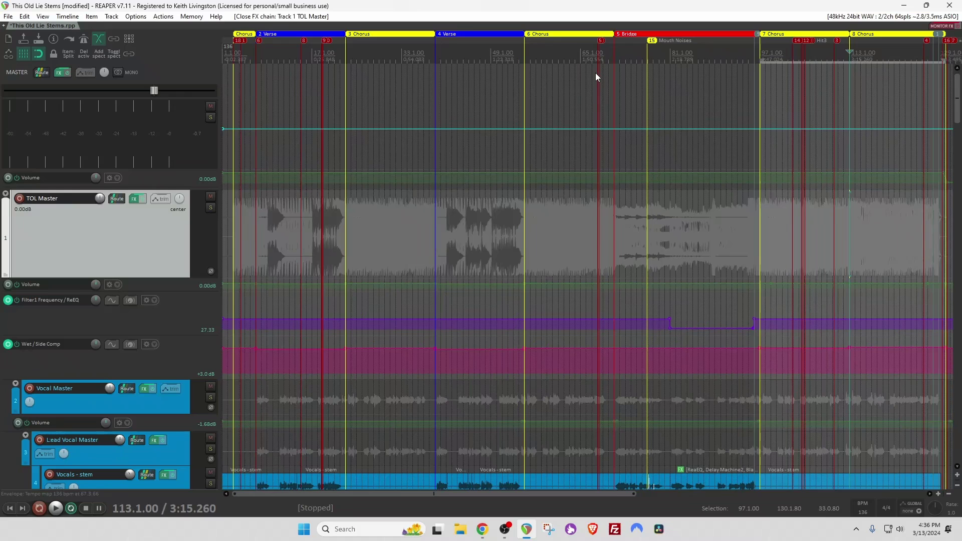